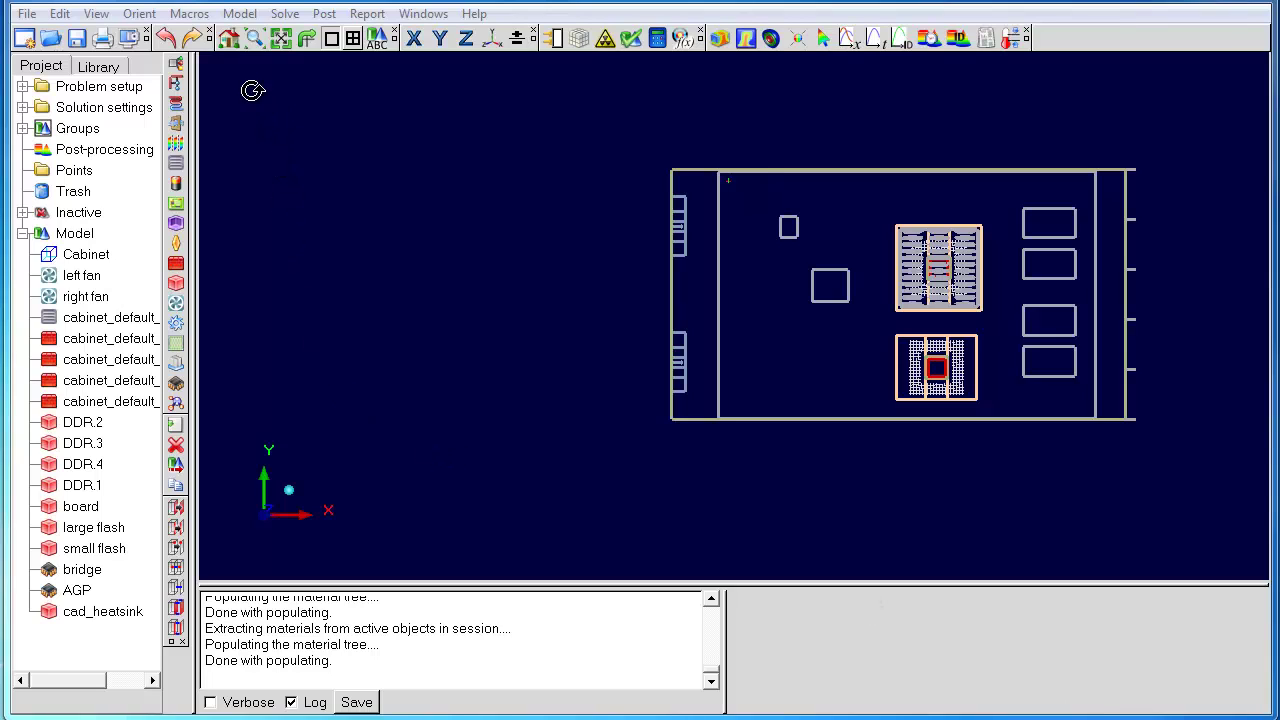
Step: List objects by material and check which use Al-Pure, Ceramic_material, Si-Typical and Al-Extruded
left_click(241, 14)
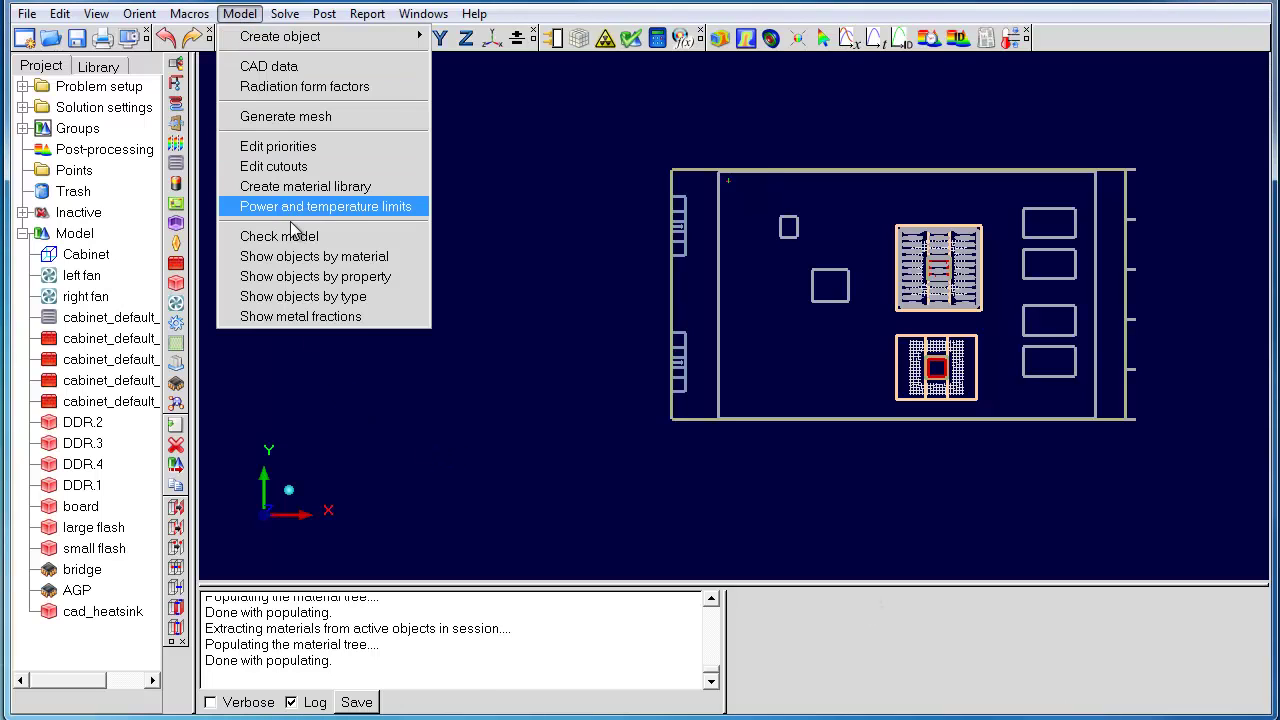
left_click(304, 259)
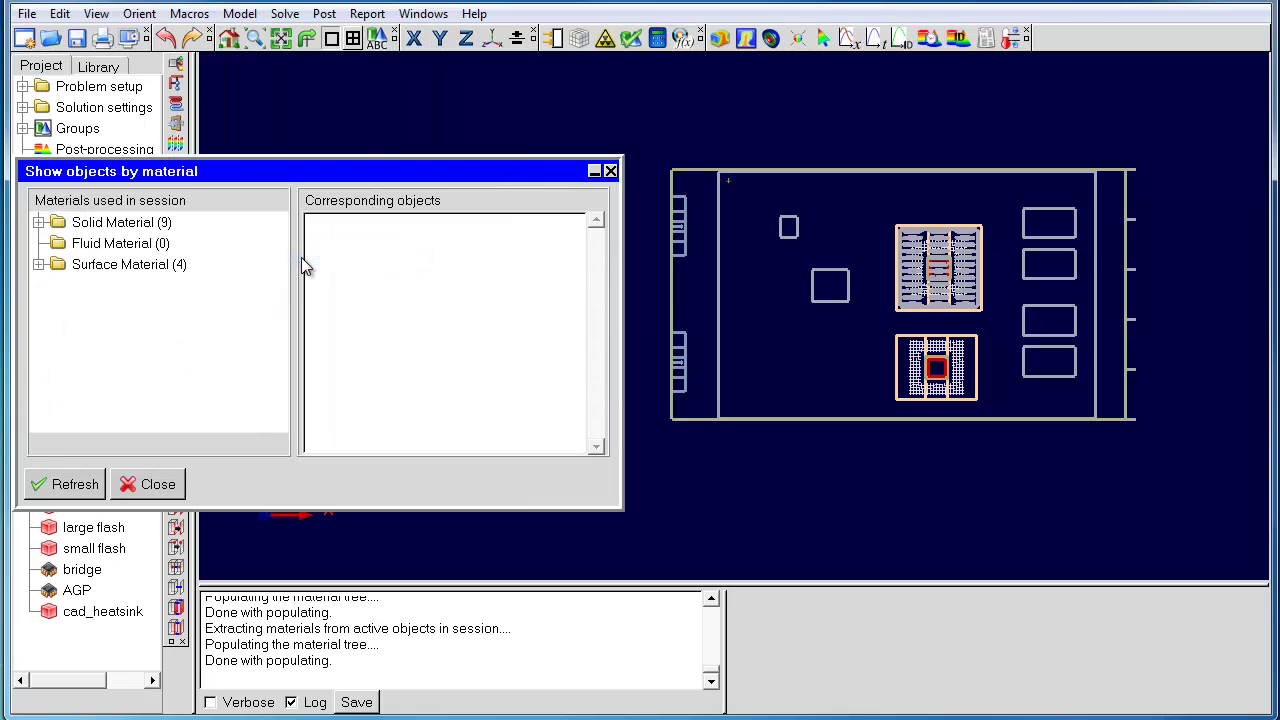
left_click(38, 223)
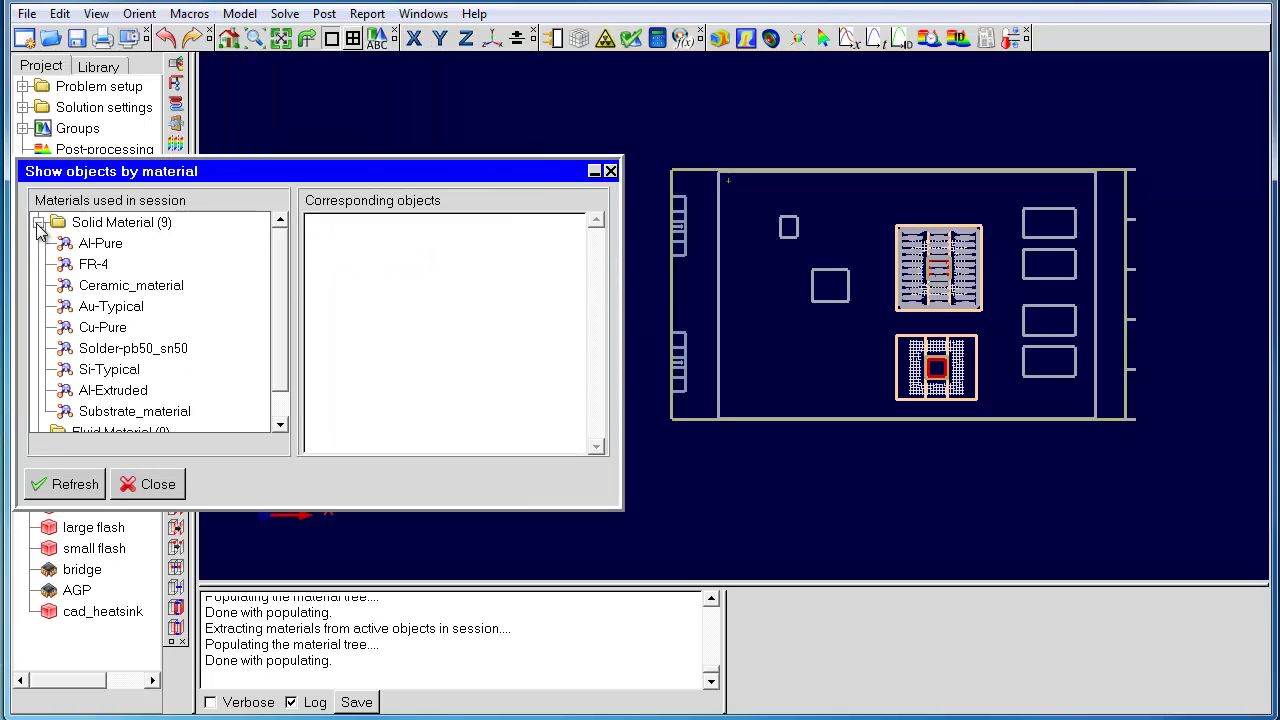
left_click(108, 248)
left_click(158, 291)
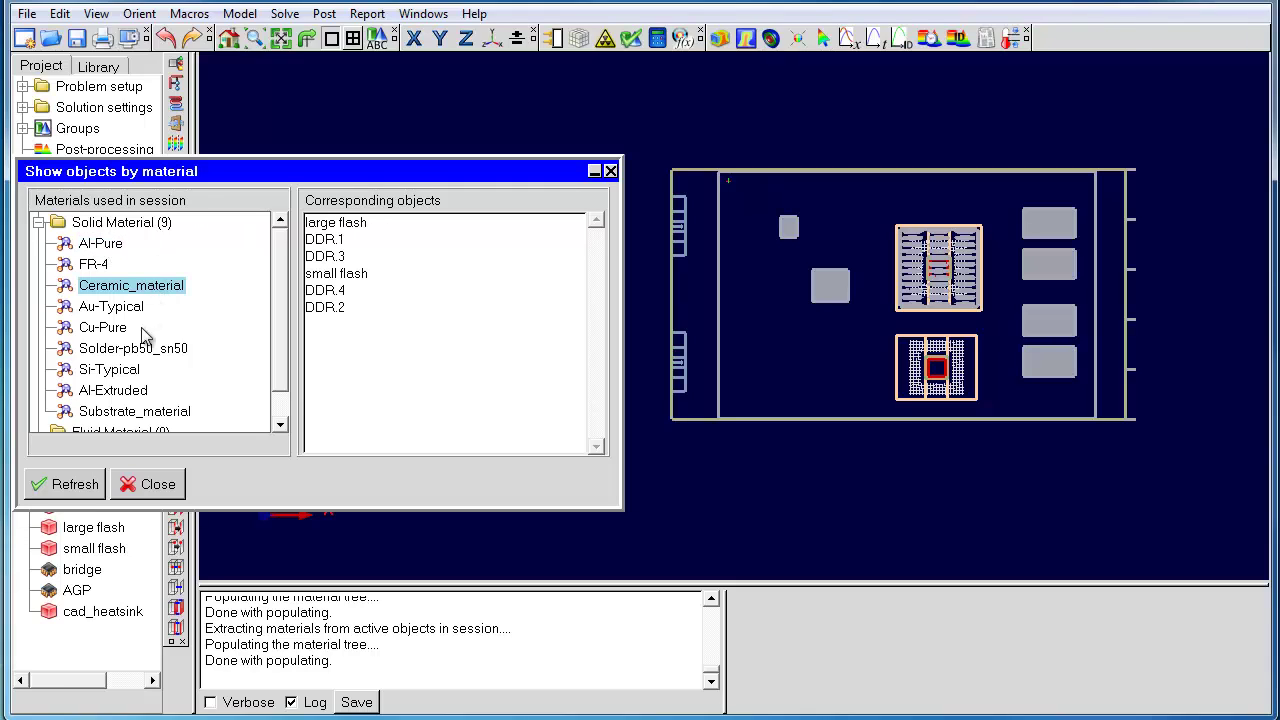
left_click(112, 372)
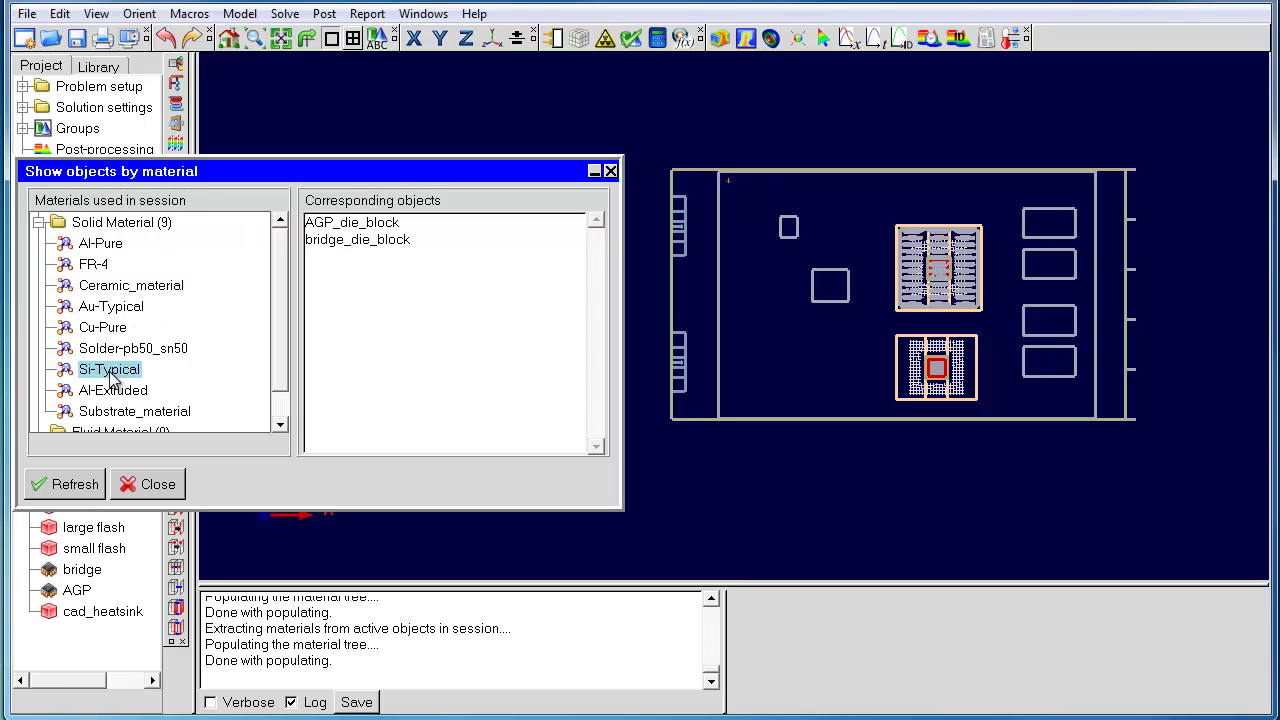
left_click(280, 424)
left_click(280, 424)
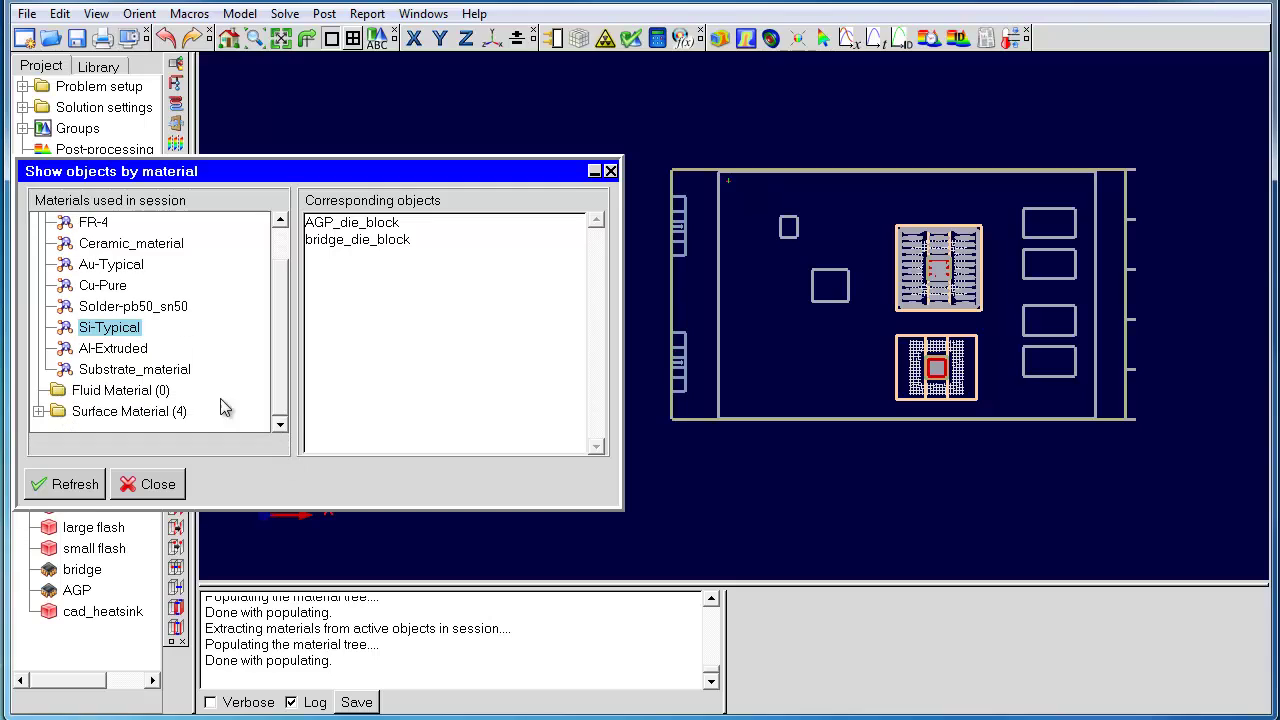
left_click(132, 352)
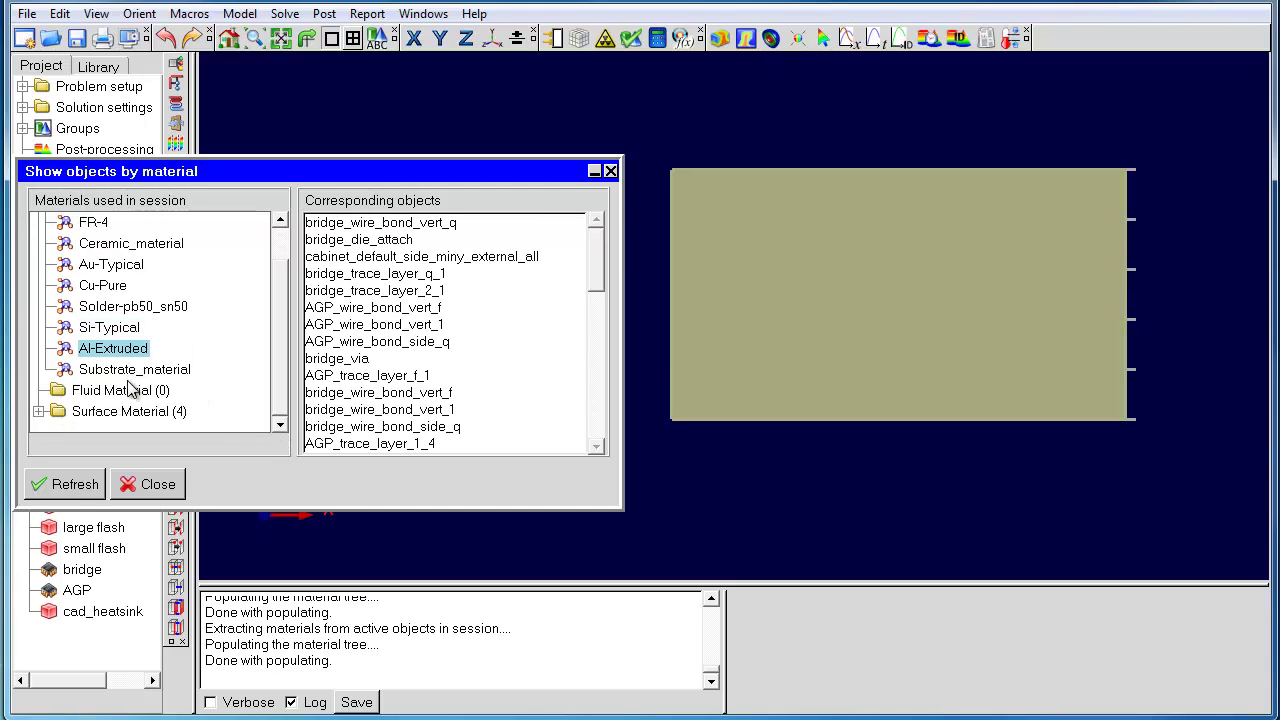
Step: Check objects using Paint-Al, Plastics-Infrared Opaque, Ceramic-surface and Steel-Oxidised-surface, then close the listing
double_click(129, 405)
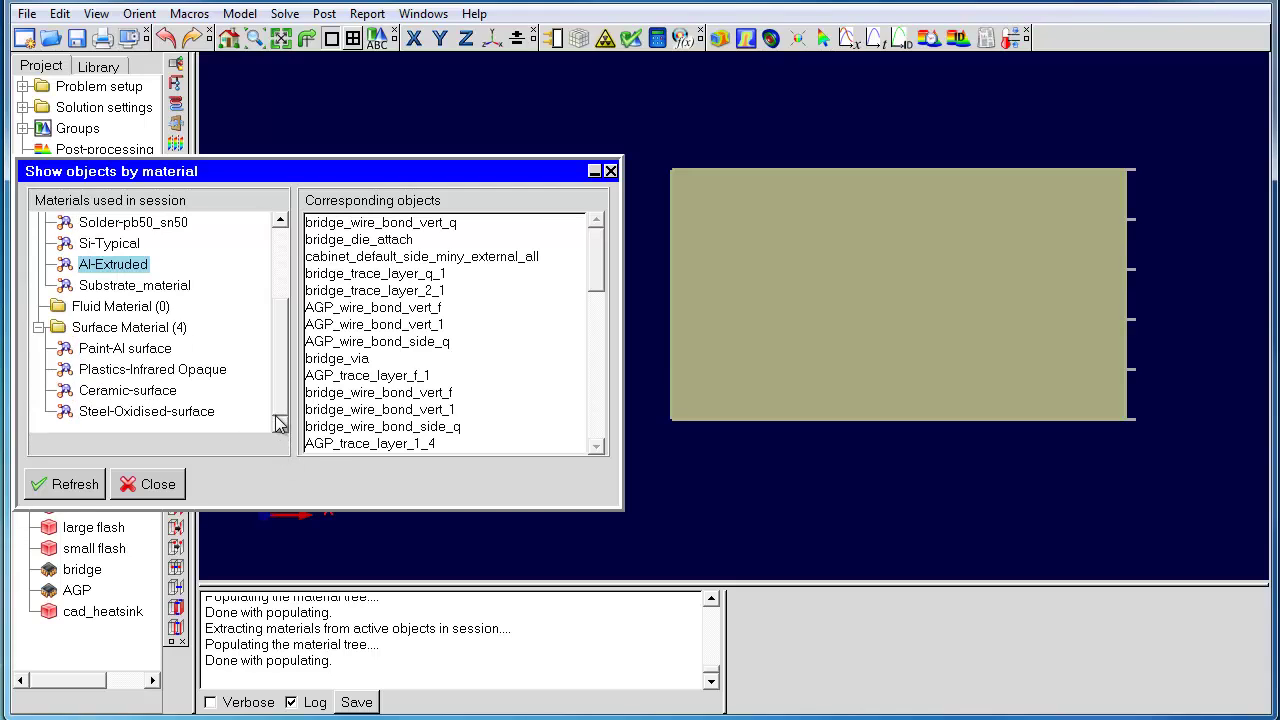
left_click(134, 352)
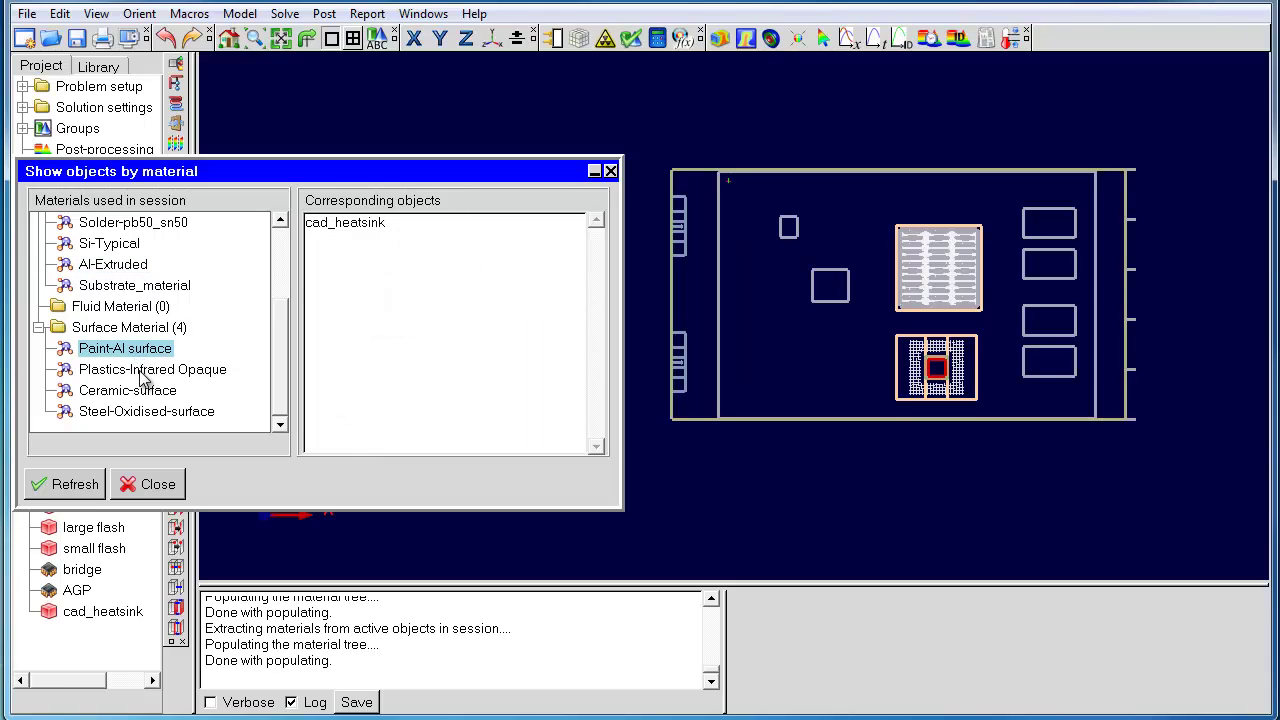
left_click(143, 372)
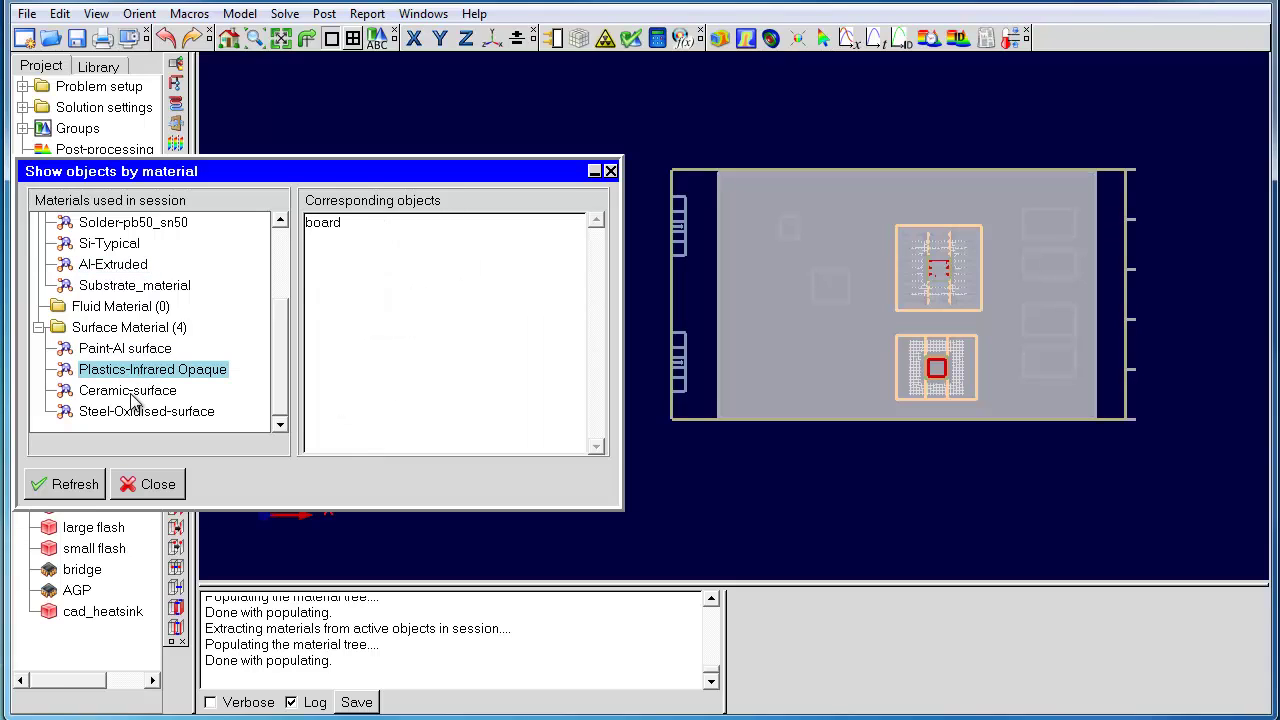
left_click(132, 394)
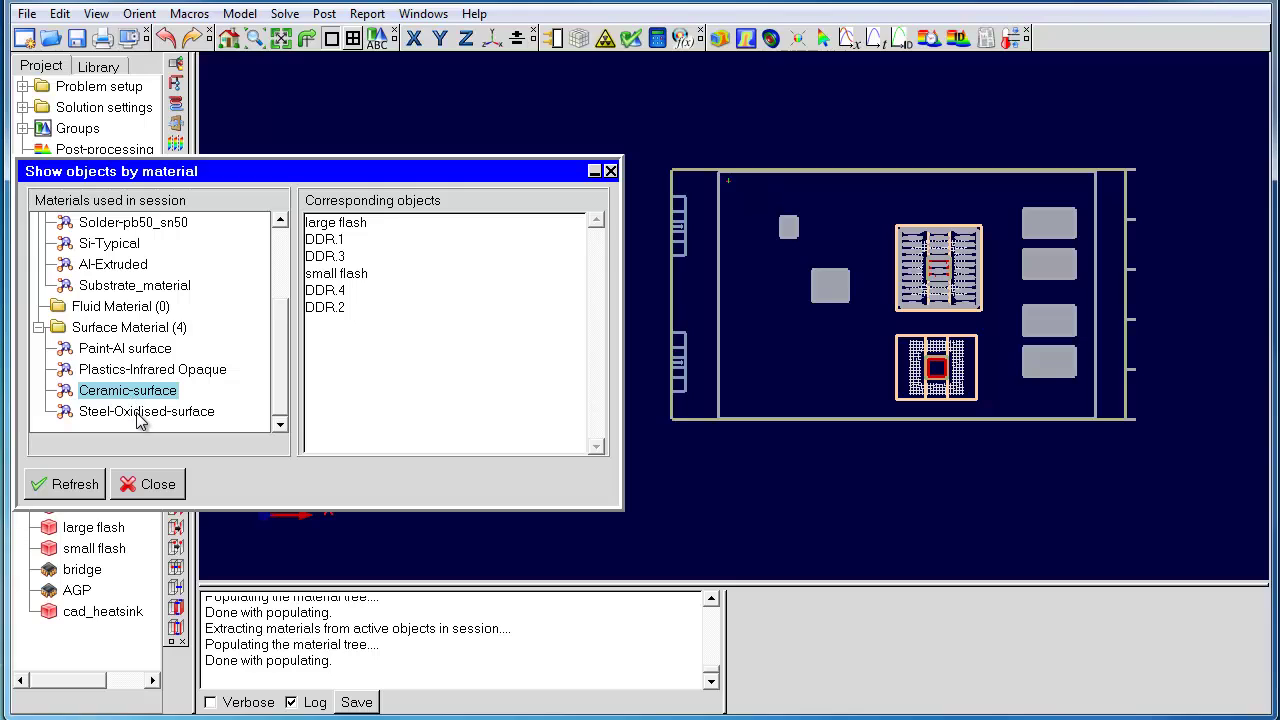
left_click(140, 414)
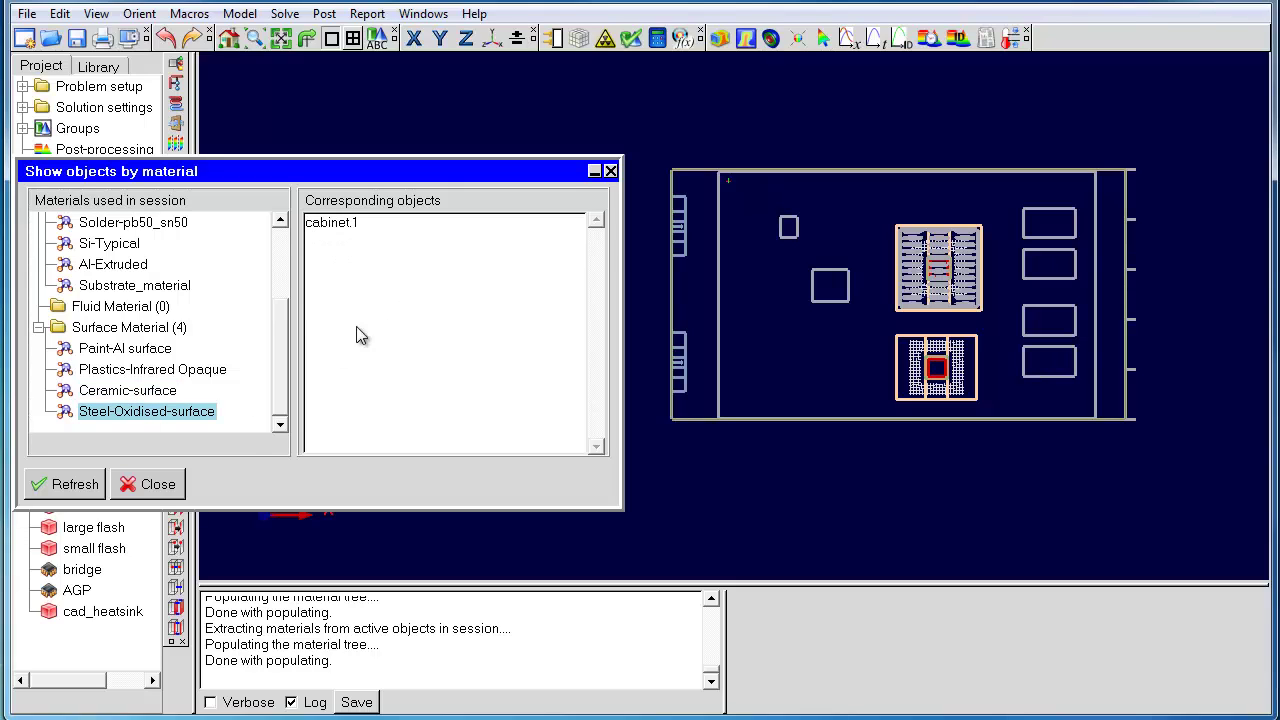
left_click(150, 486)
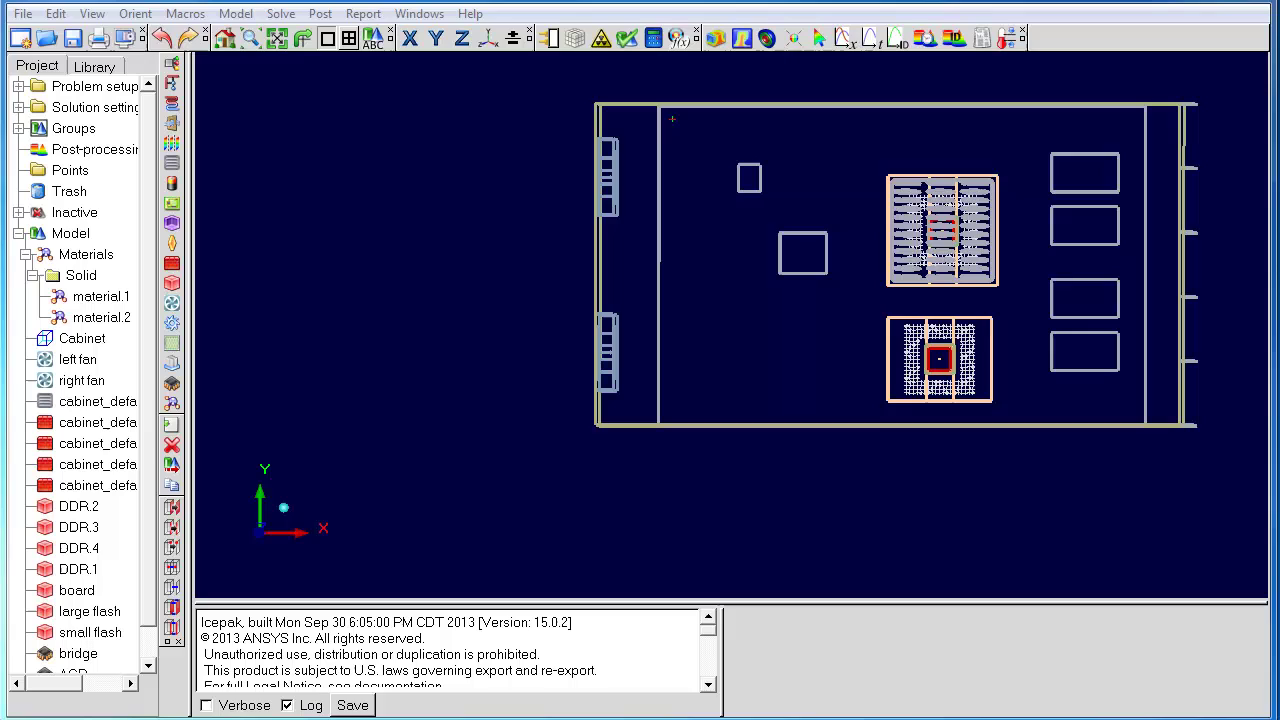
Step: Set the show-objects-by-property filter to Power with Min and Max limits enabled
left_click(237, 14)
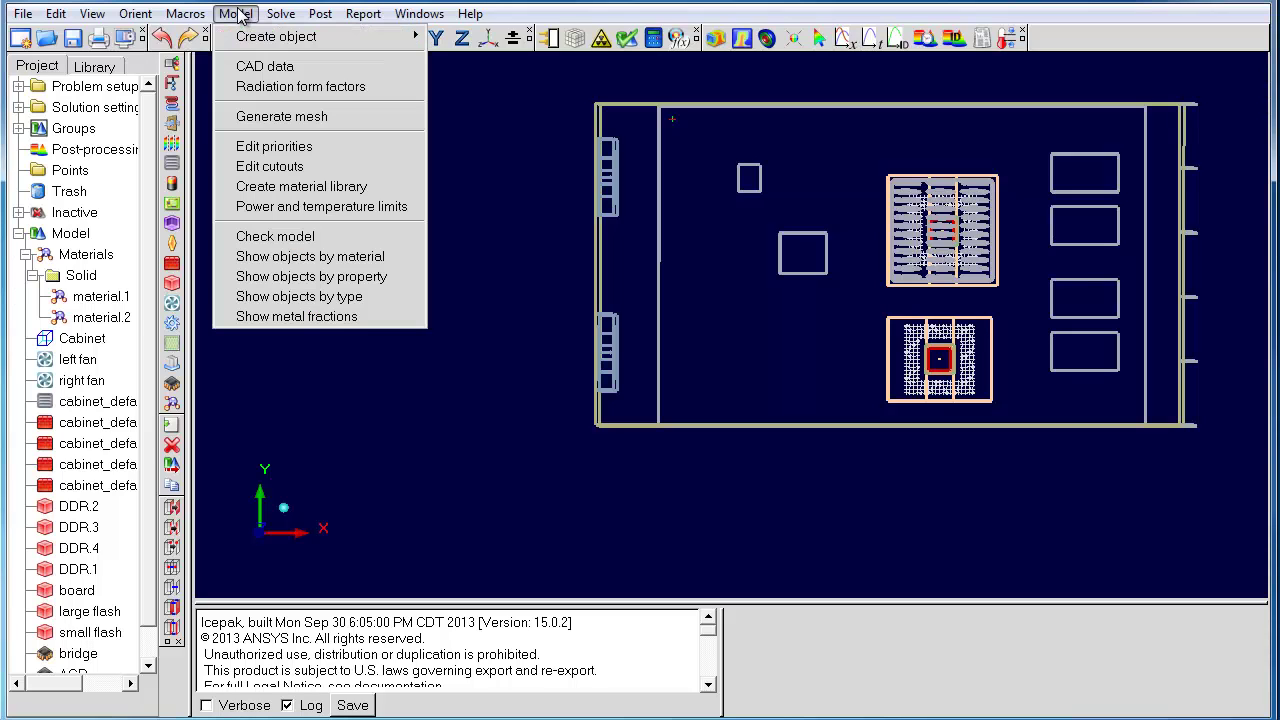
left_click(291, 277)
left_click(416, 164)
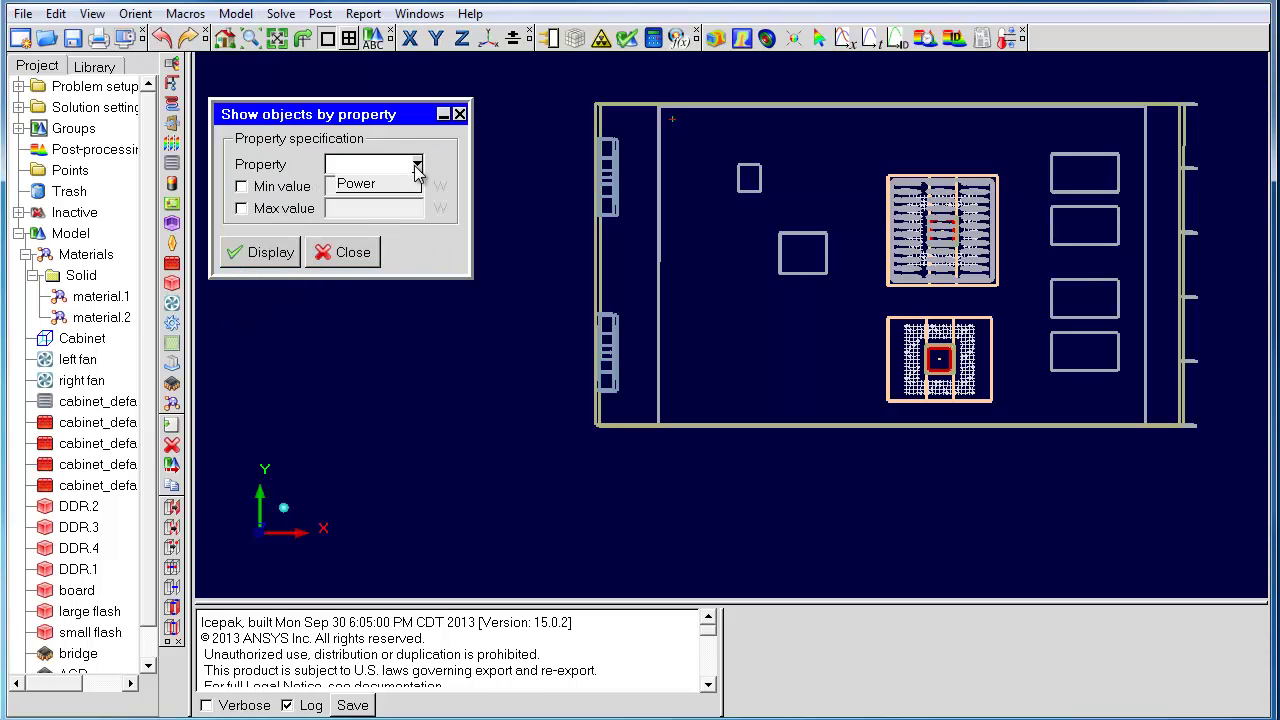
left_click(241, 186)
left_click(242, 209)
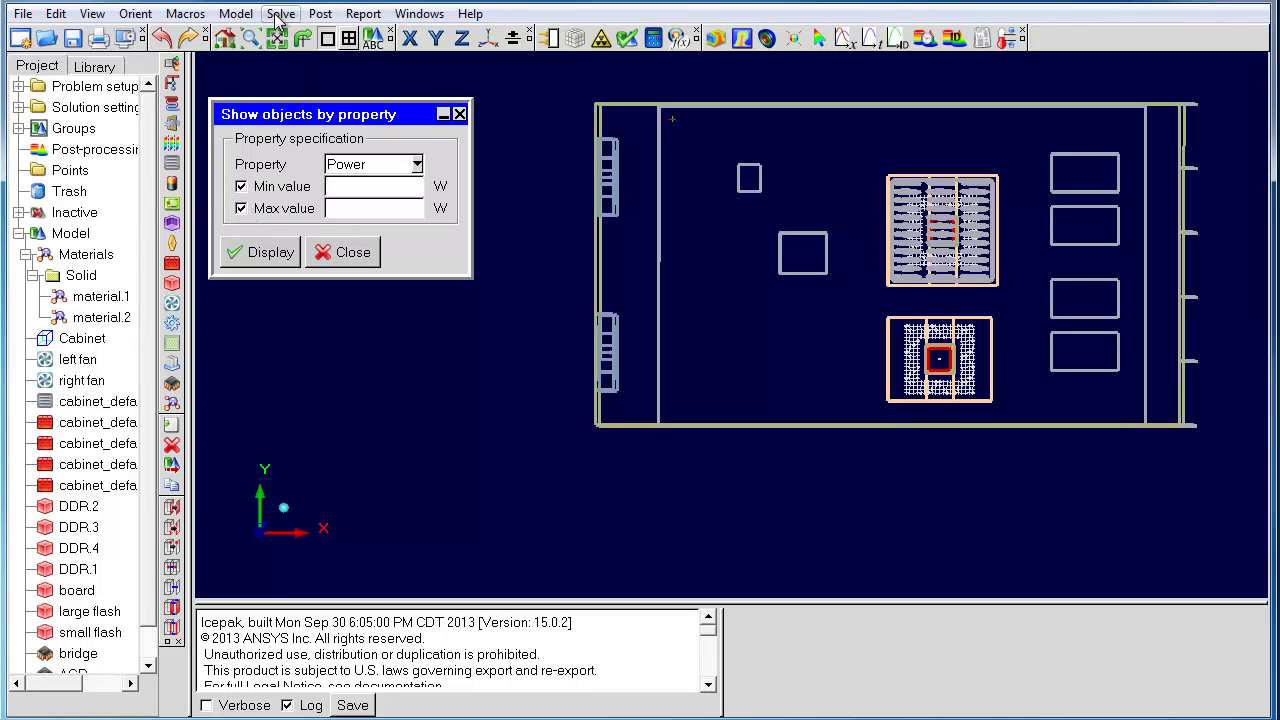
Step: Bring up the power and temperature limits table and move it aside to review
left_click(240, 16)
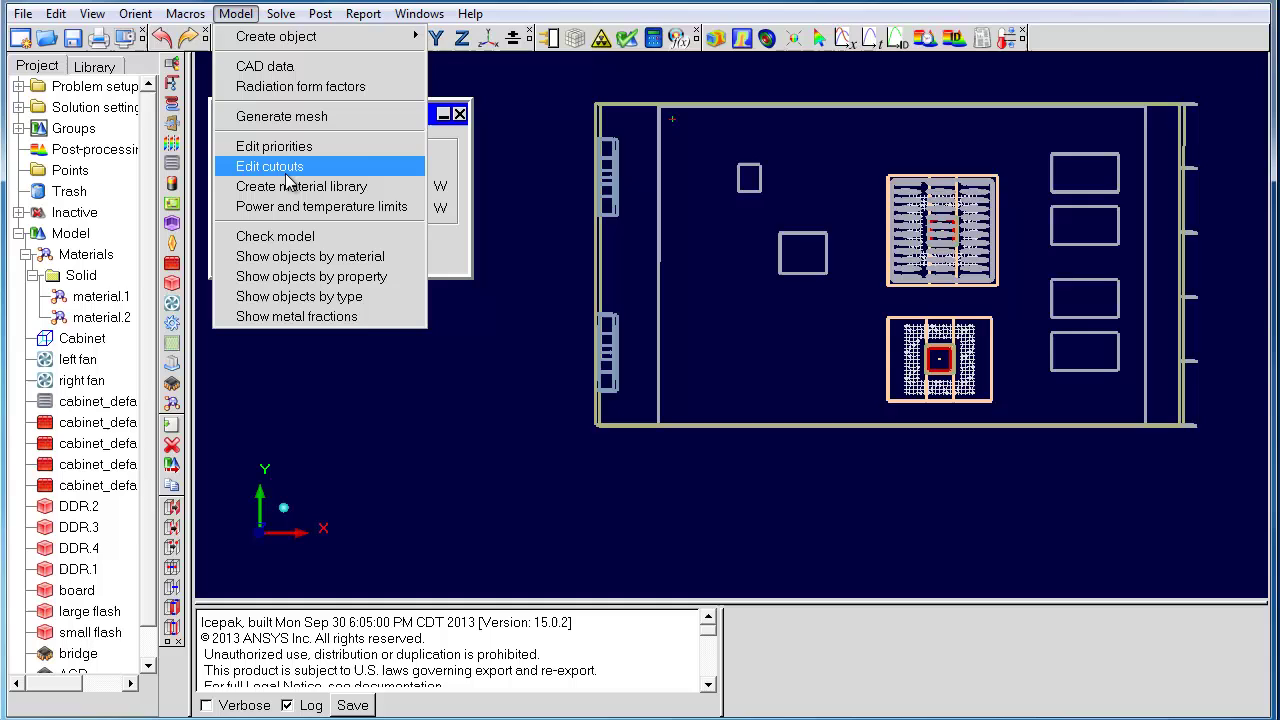
left_click(296, 210)
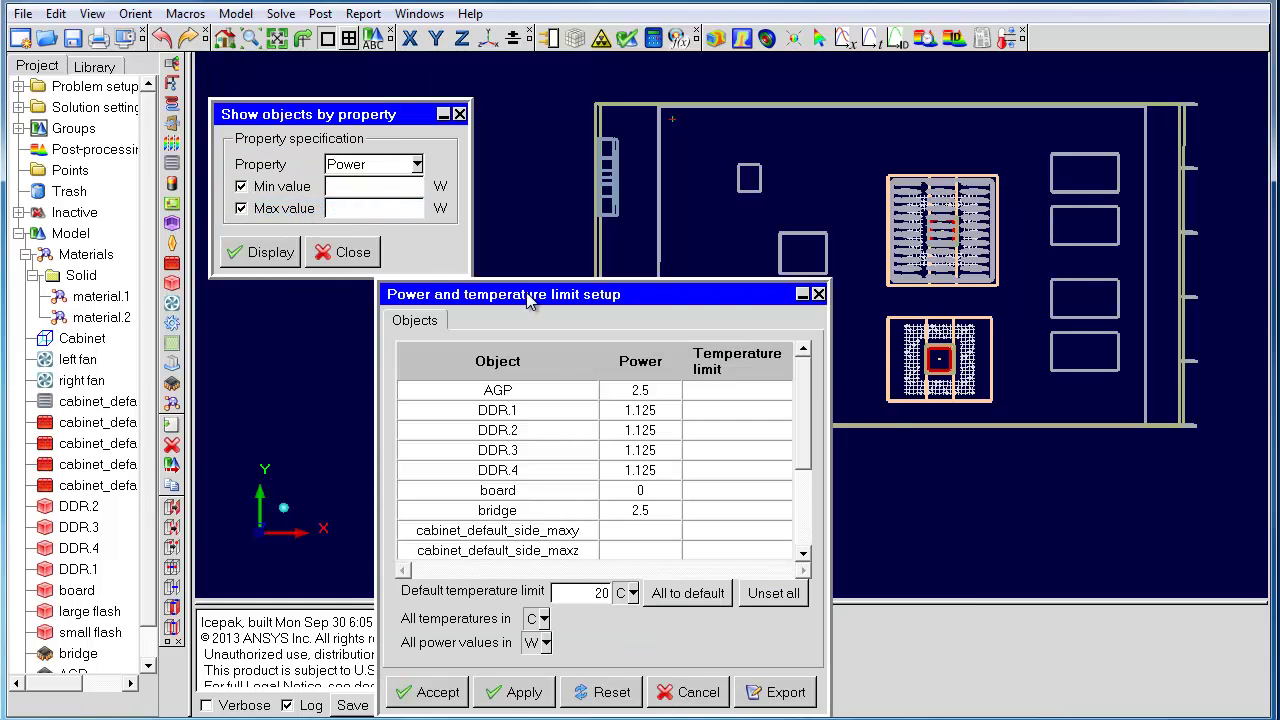
left_click_drag(500, 290, 287, 195)
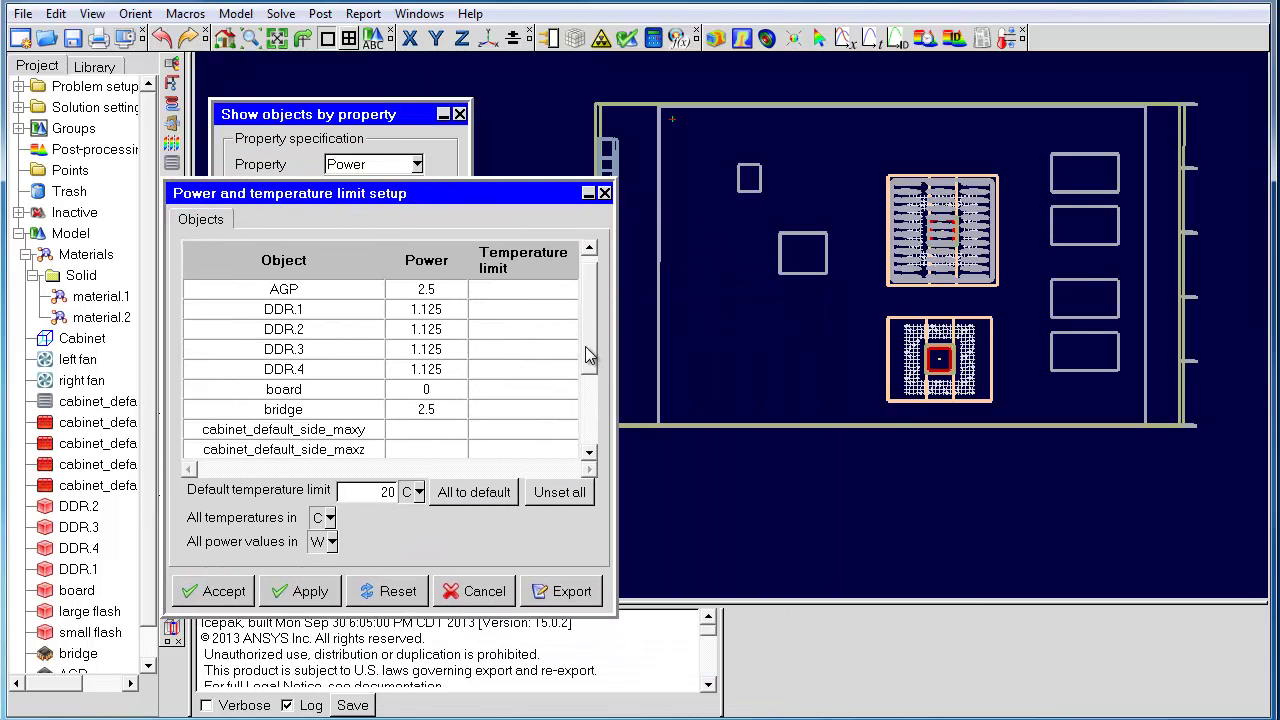
left_click_drag(588, 355, 588, 303)
Step: Close the limits table and colour components by power between 0.25 and 2.5 W
left_click(604, 193)
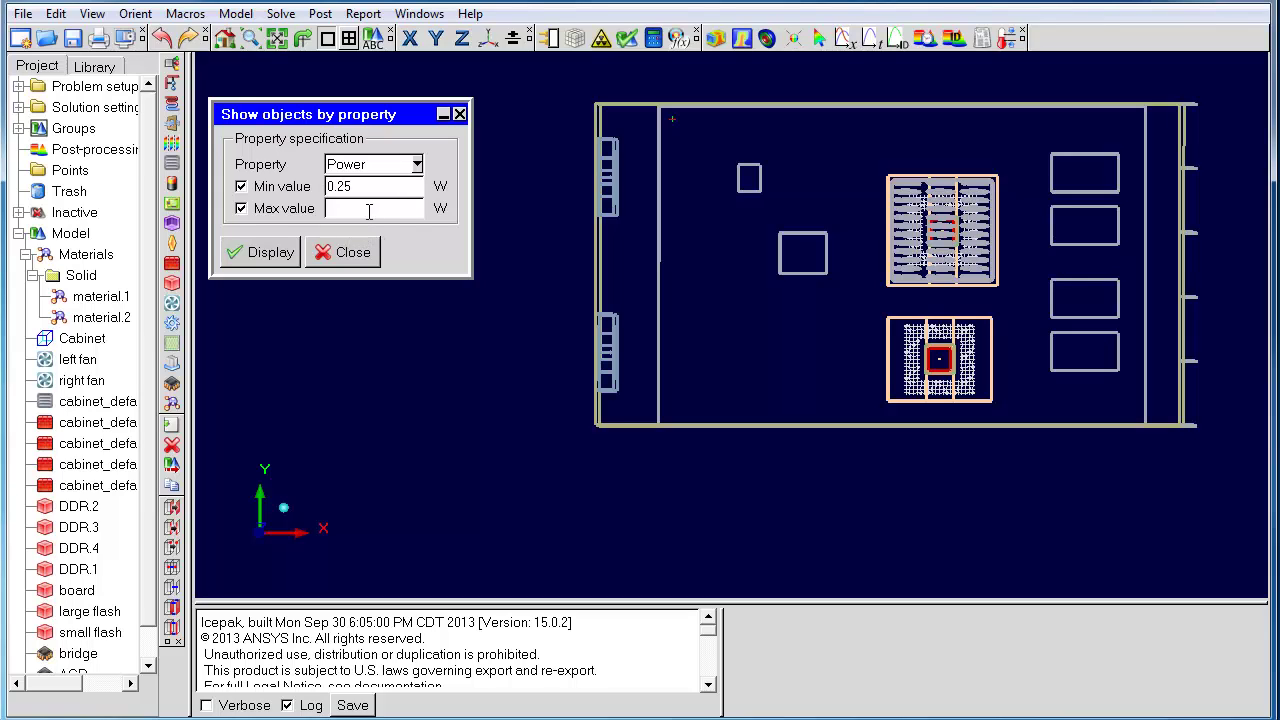
left_click(369, 211)
type("2.5")
left_click(262, 256)
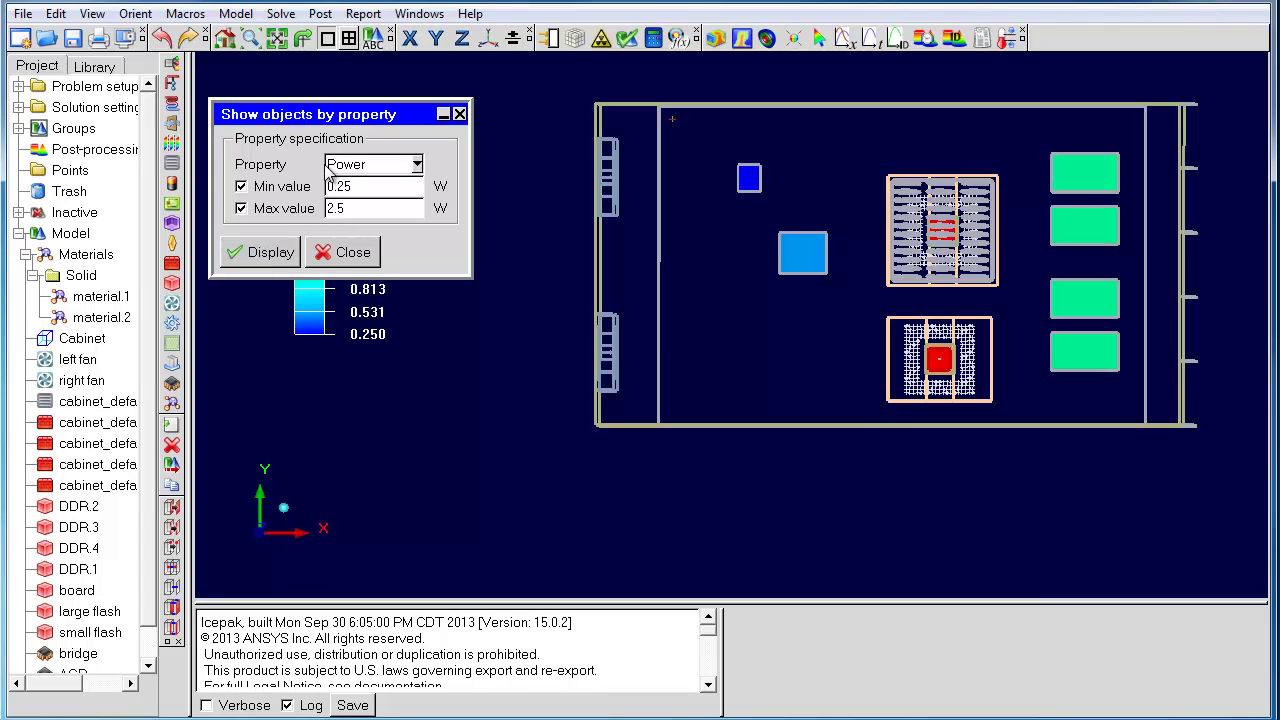
Step: Raise the minimum to 0.5 W, then lower the maximum to 2.0 W and redisplay
double_click(383, 180)
type("0.5")
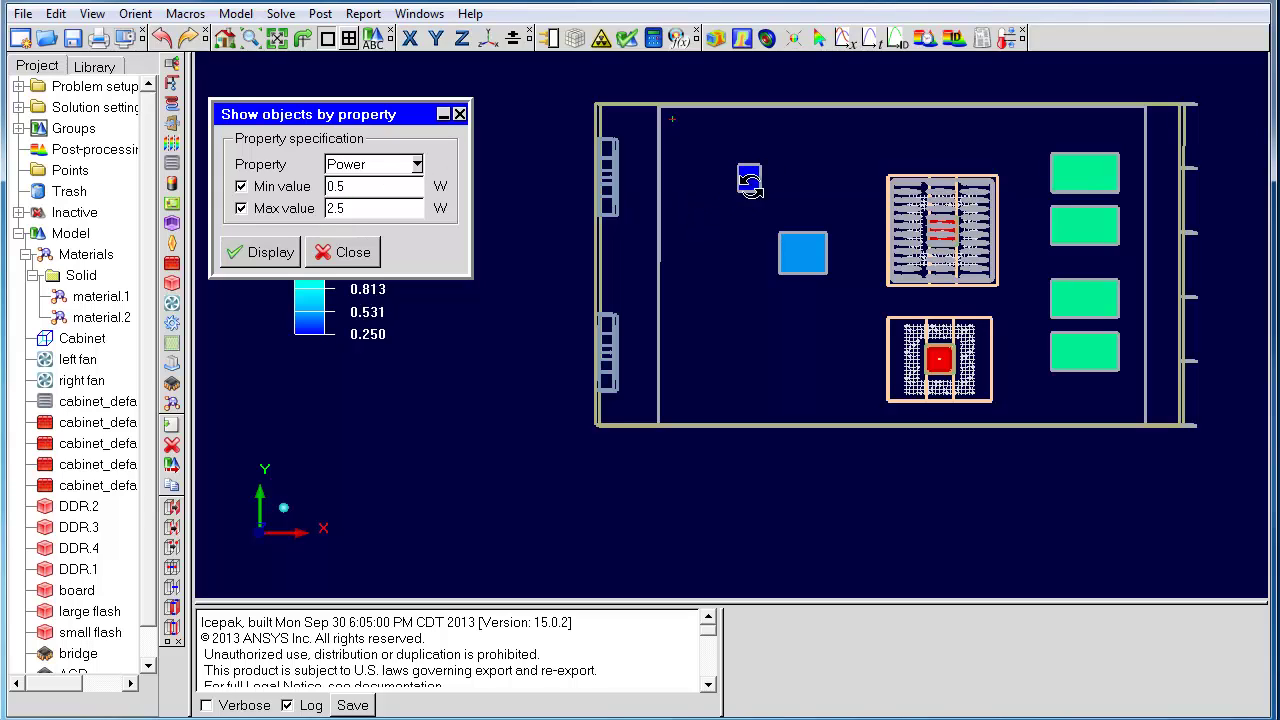
left_click(262, 254)
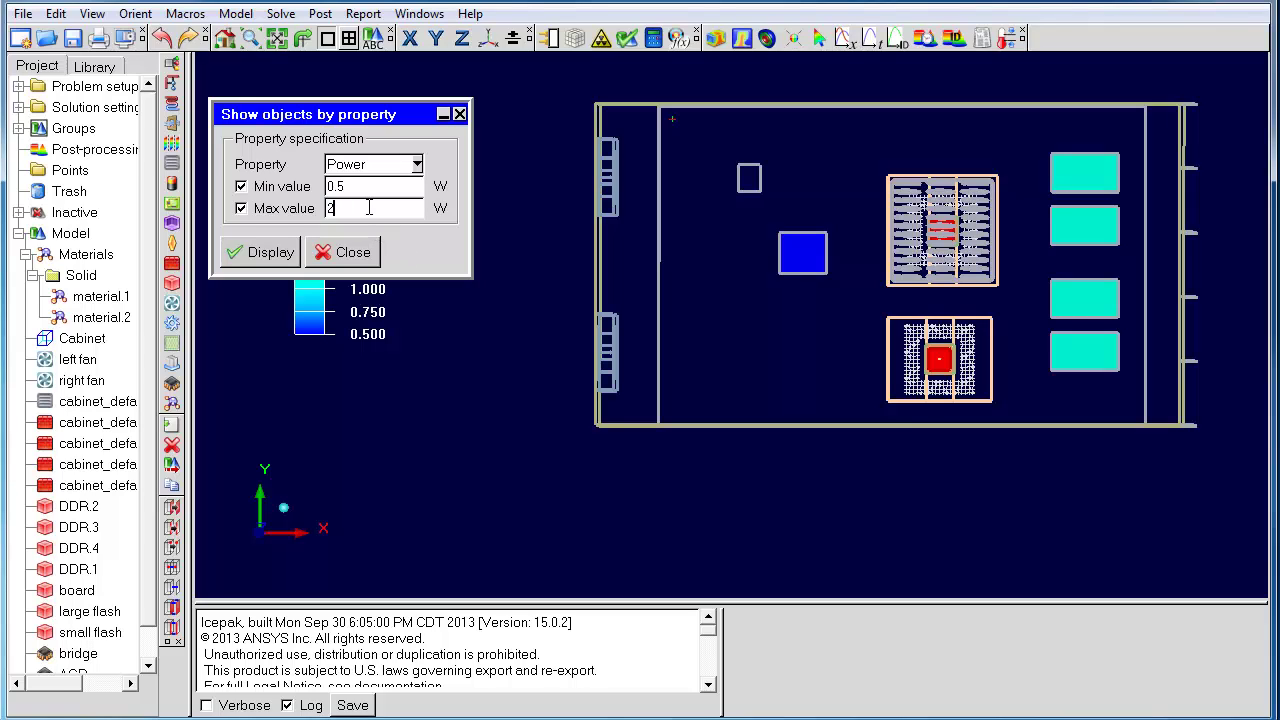
left_click(369, 207)
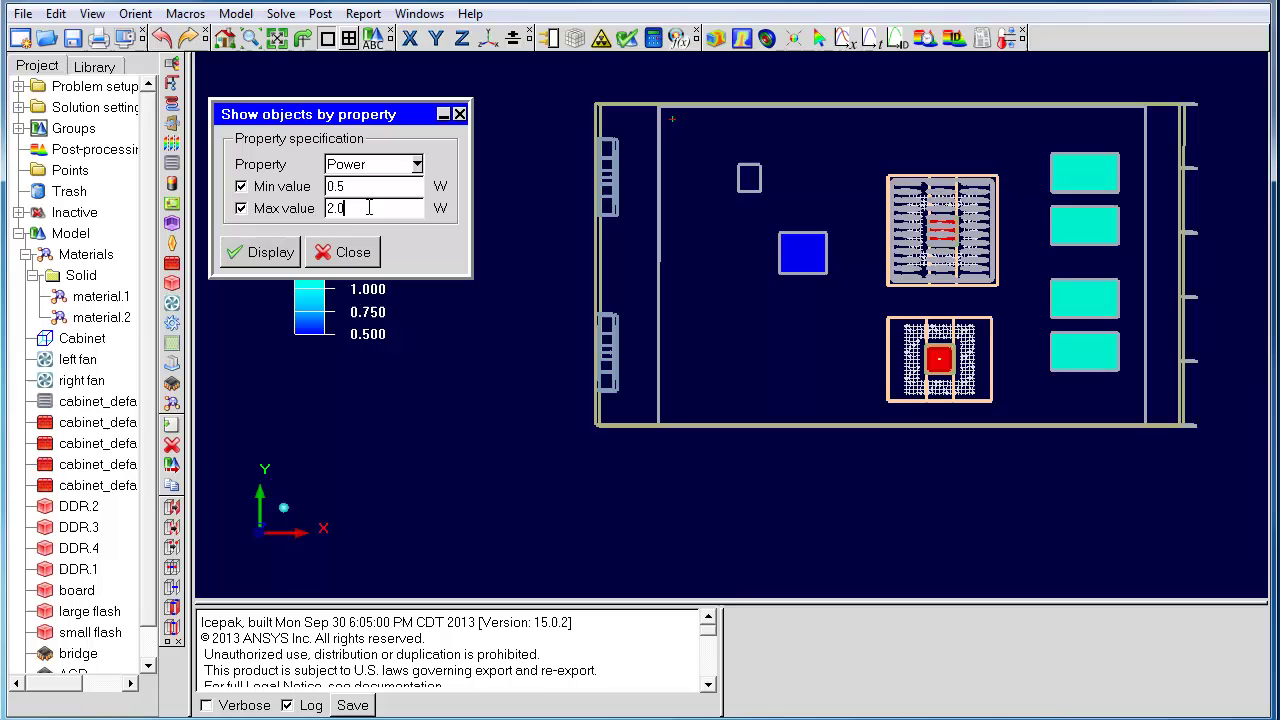
left_click(270, 254)
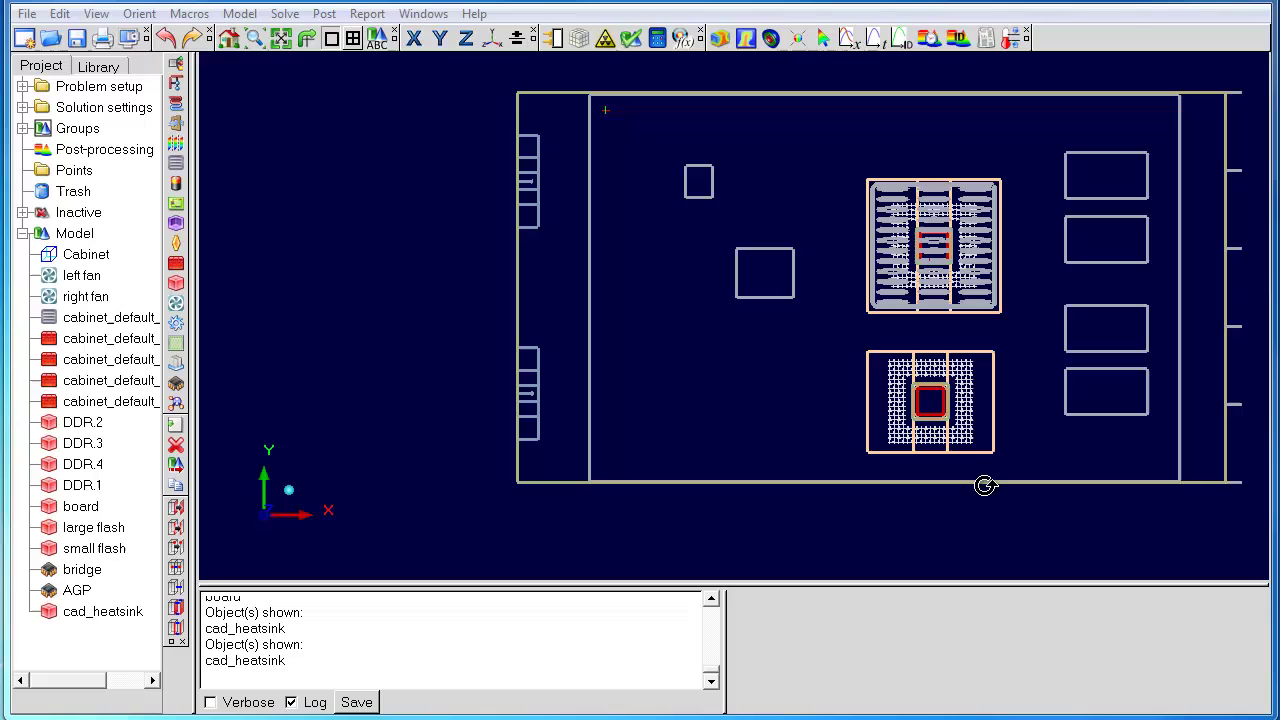
Step: Display only the Block objects together with their board traces
left_click(240, 14)
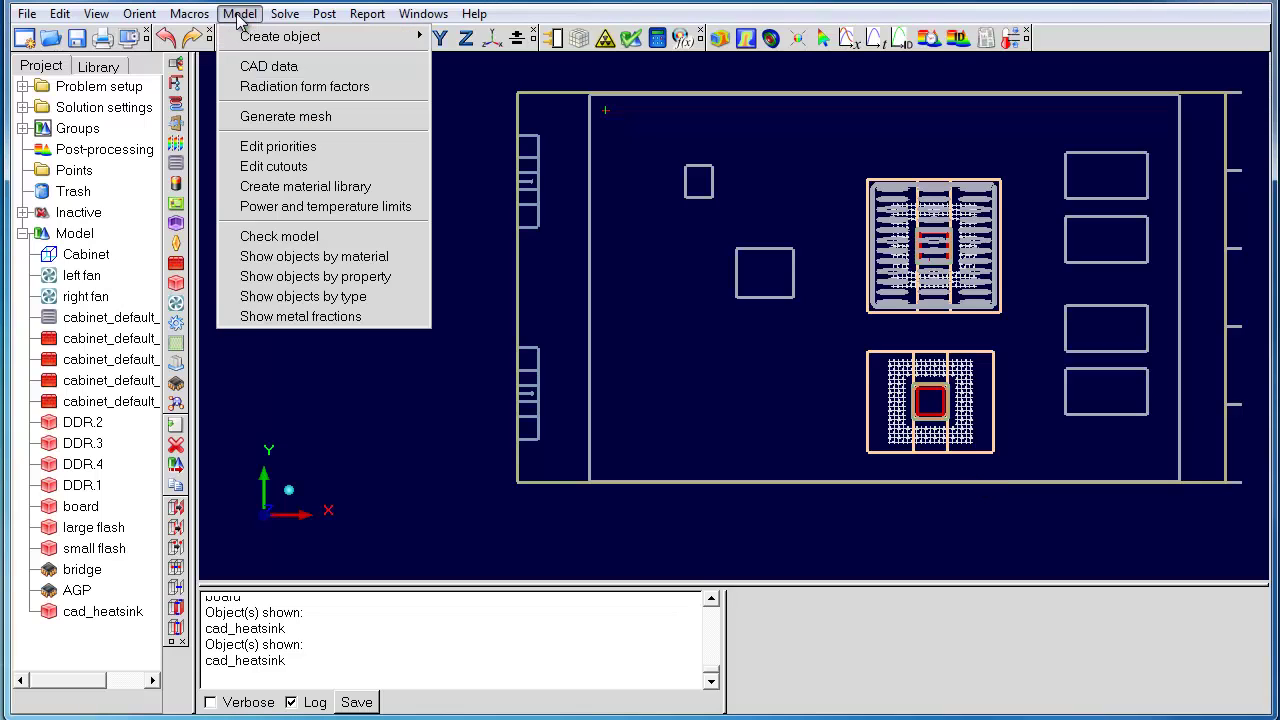
left_click(279, 297)
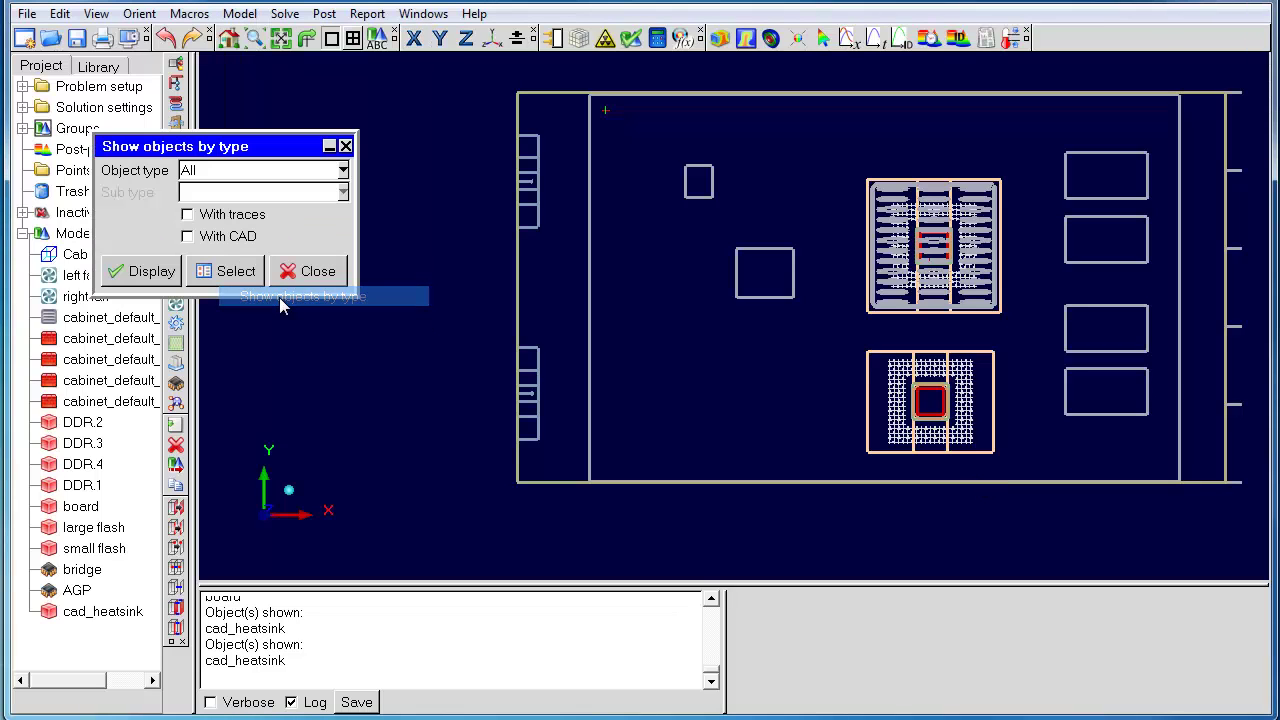
left_click(343, 171)
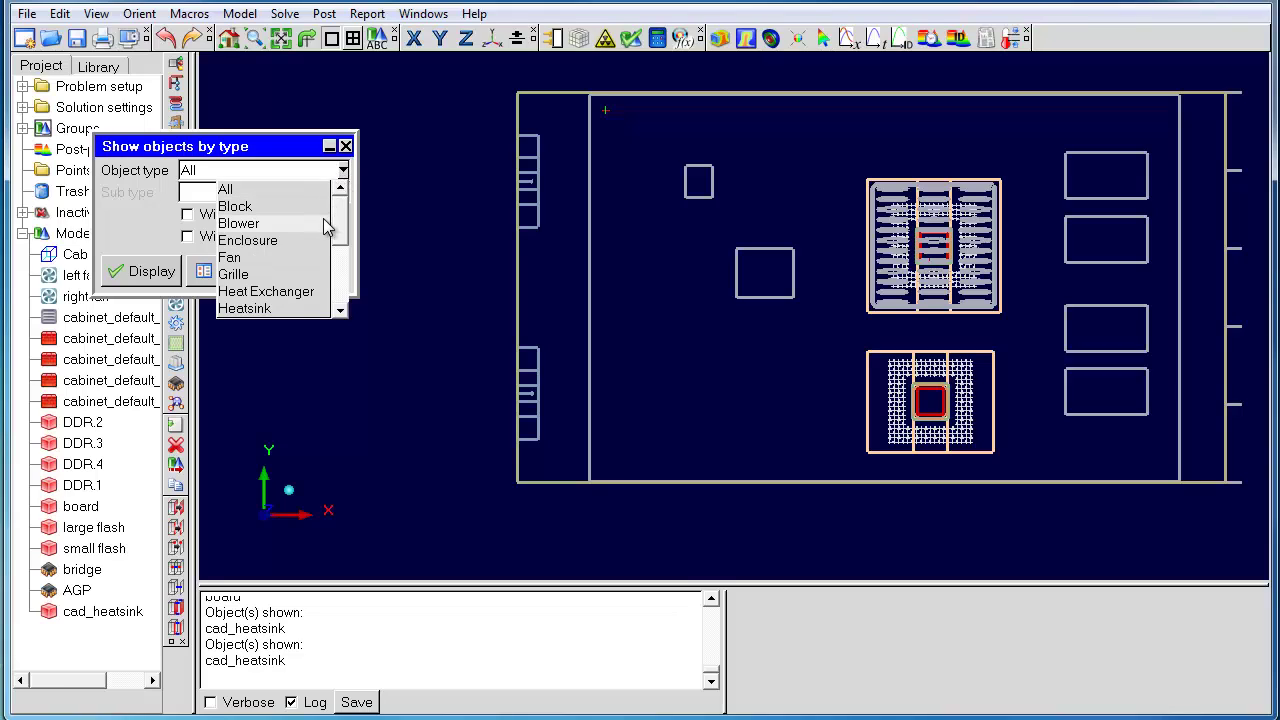
left_click(258, 207)
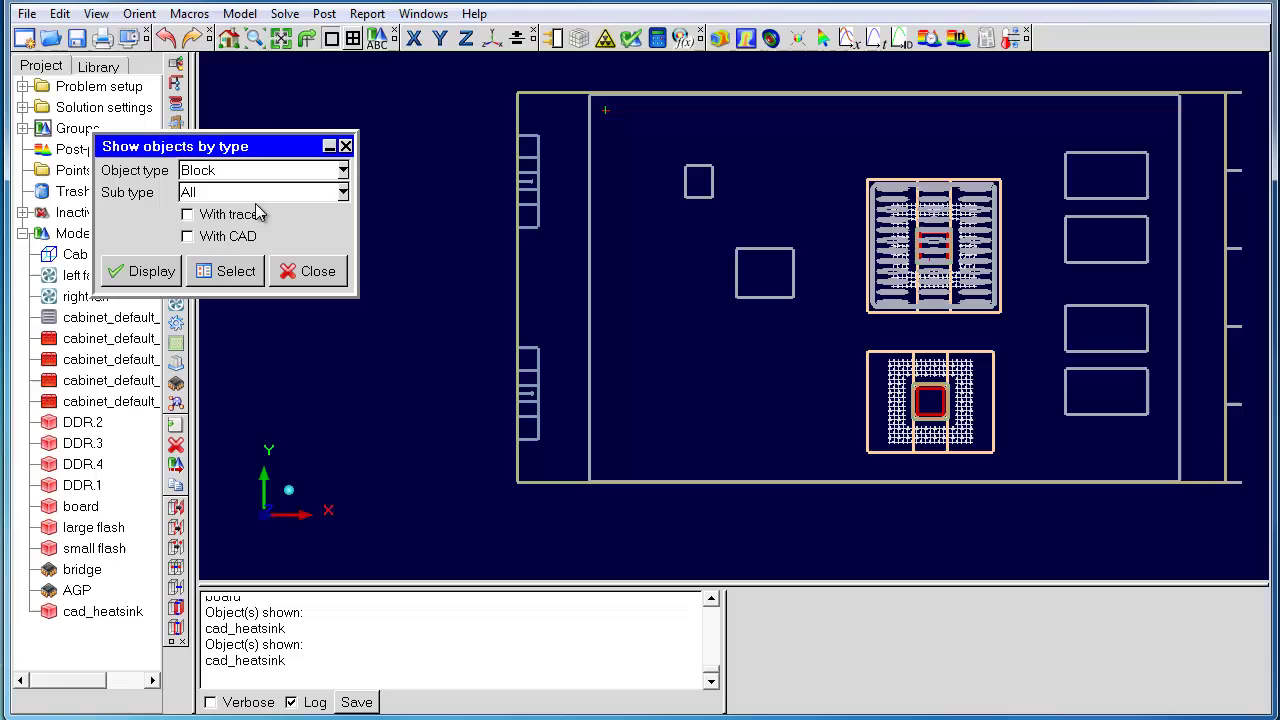
left_click(188, 216)
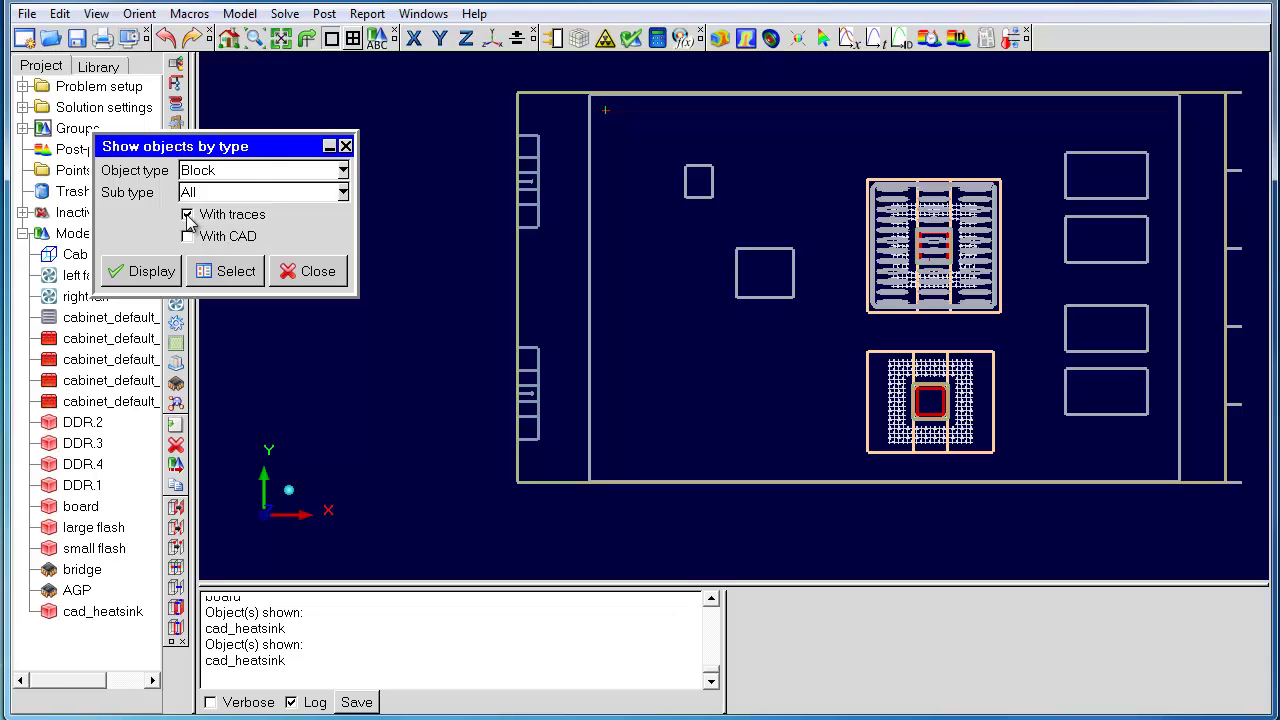
left_click(135, 278)
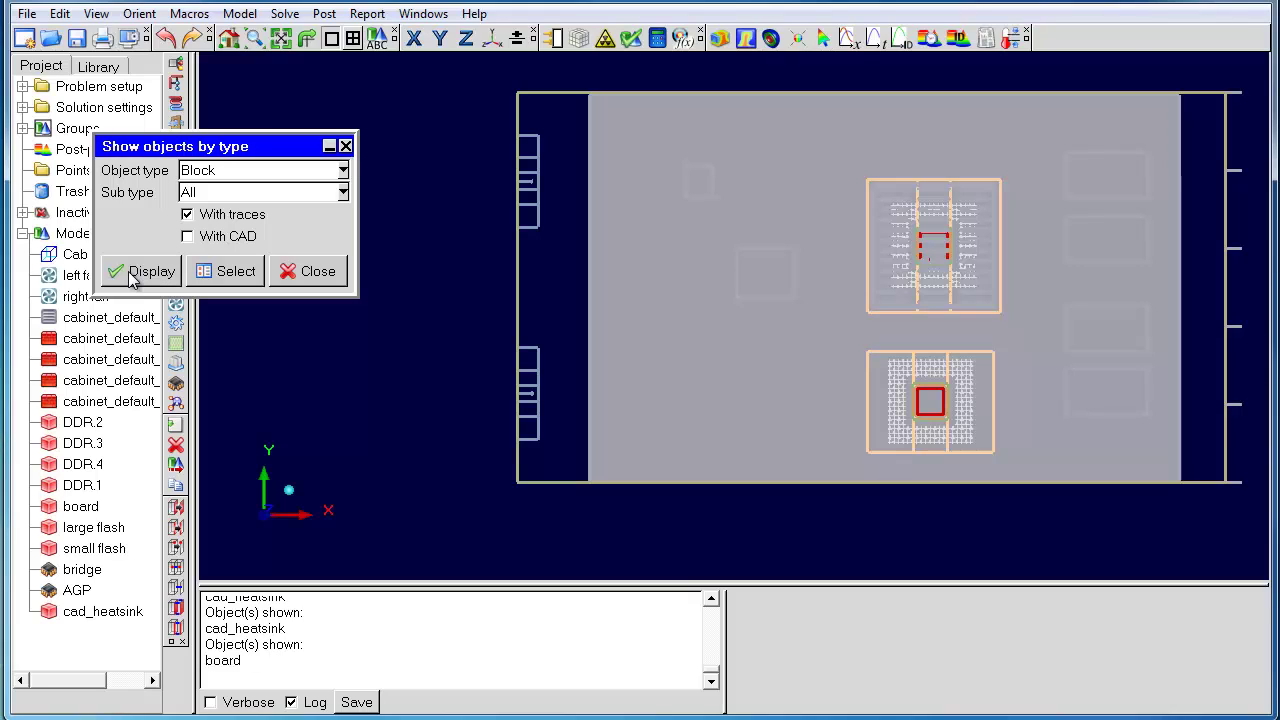
Step: Redisplay the blocks with their CAD geometry instead of the traces
left_click(187, 214)
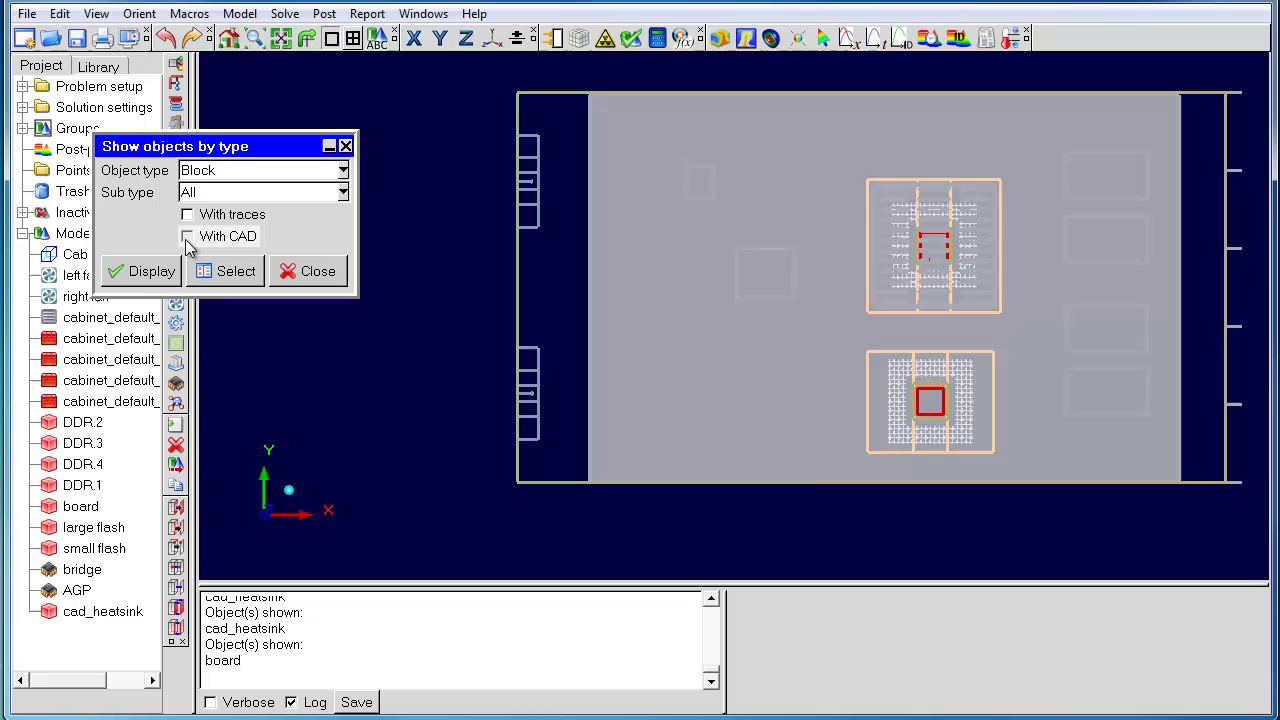
left_click(187, 237)
left_click(137, 278)
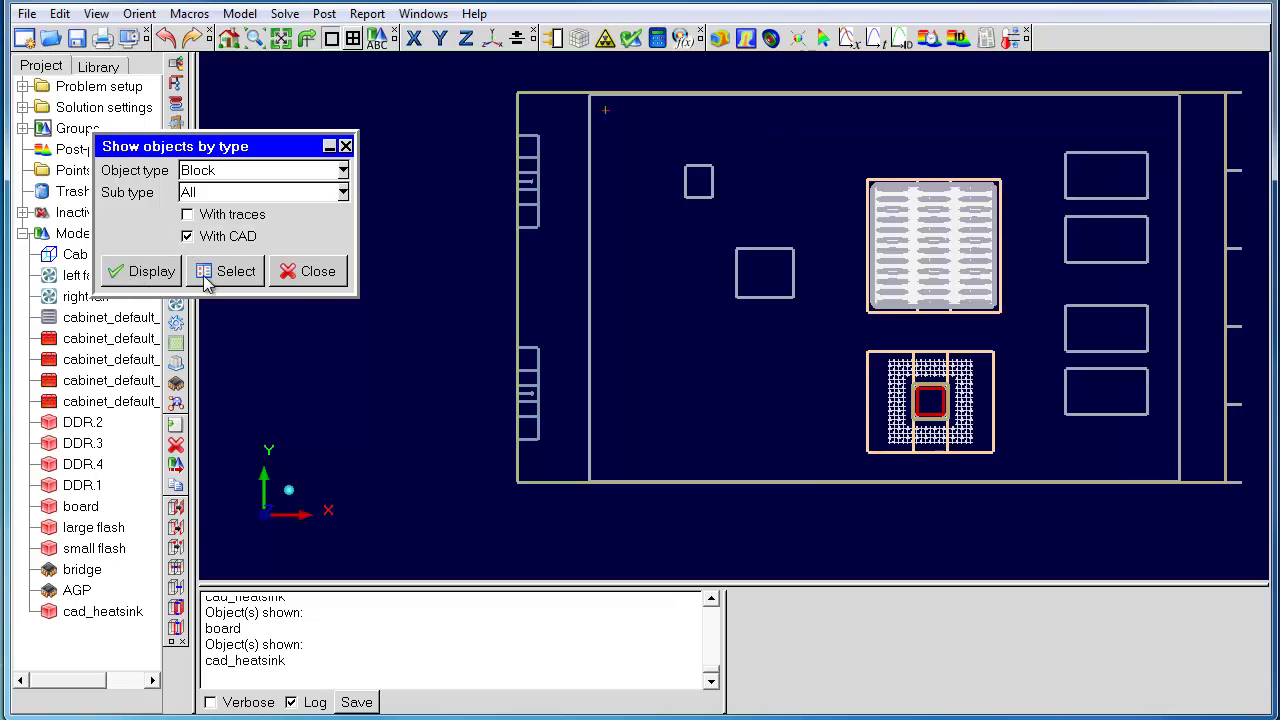
Step: Show the cabinet's left and right fans with CAD geometry turned off
left_click_drag(820, 387, 1119, 224)
left_click(465, 38)
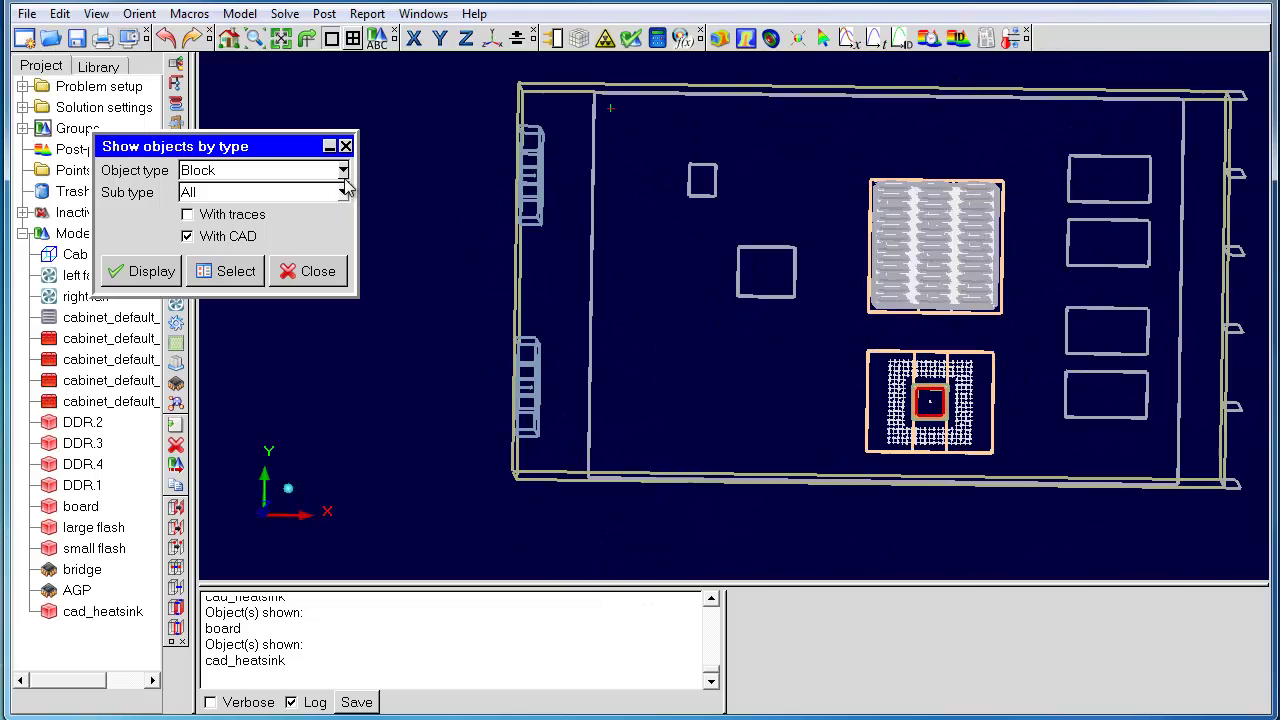
left_click(297, 192)
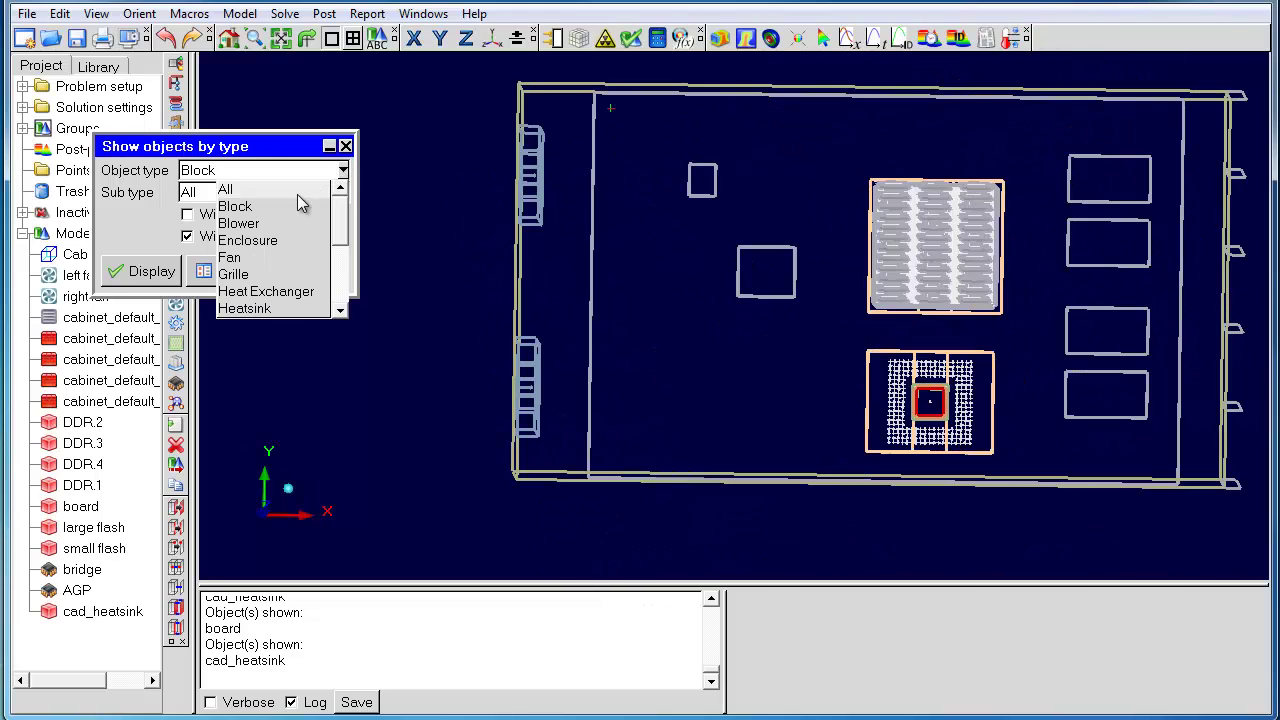
left_click(265, 257)
left_click(189, 237)
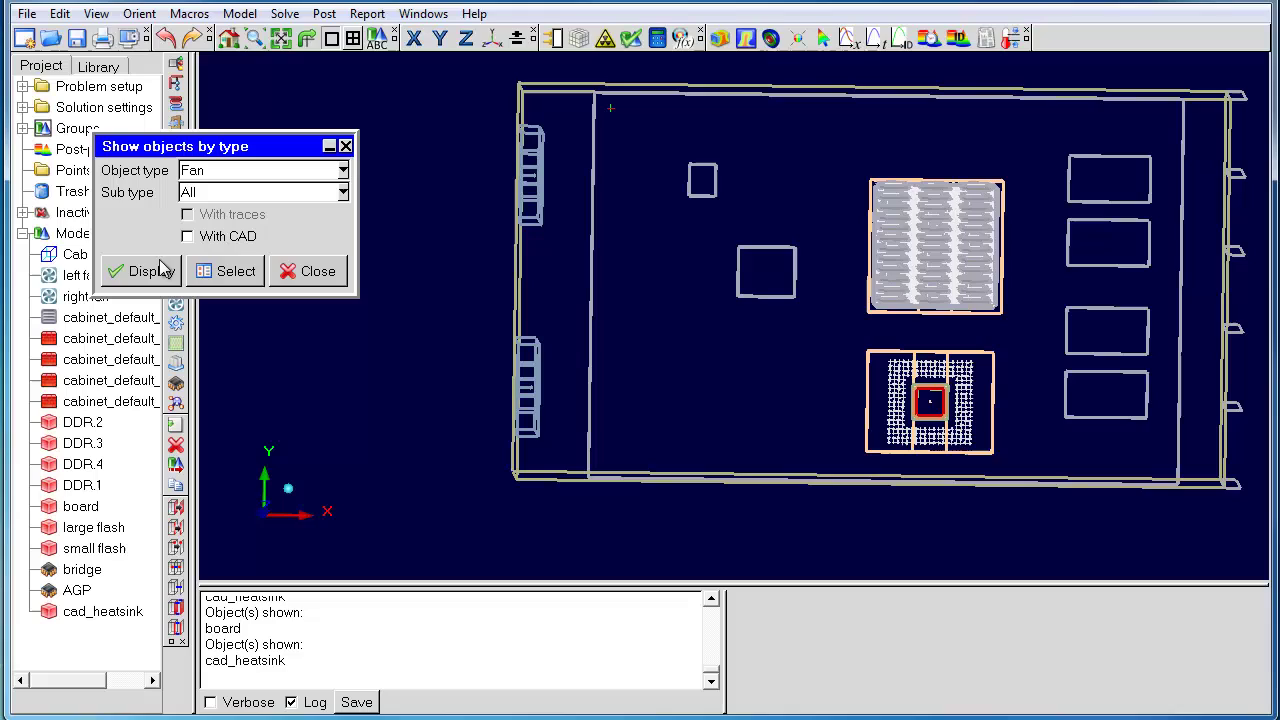
left_click(143, 276)
Step: Show the cabinet's grilles, then close the show-by-type window
left_click_drag(757, 294, 570, 324)
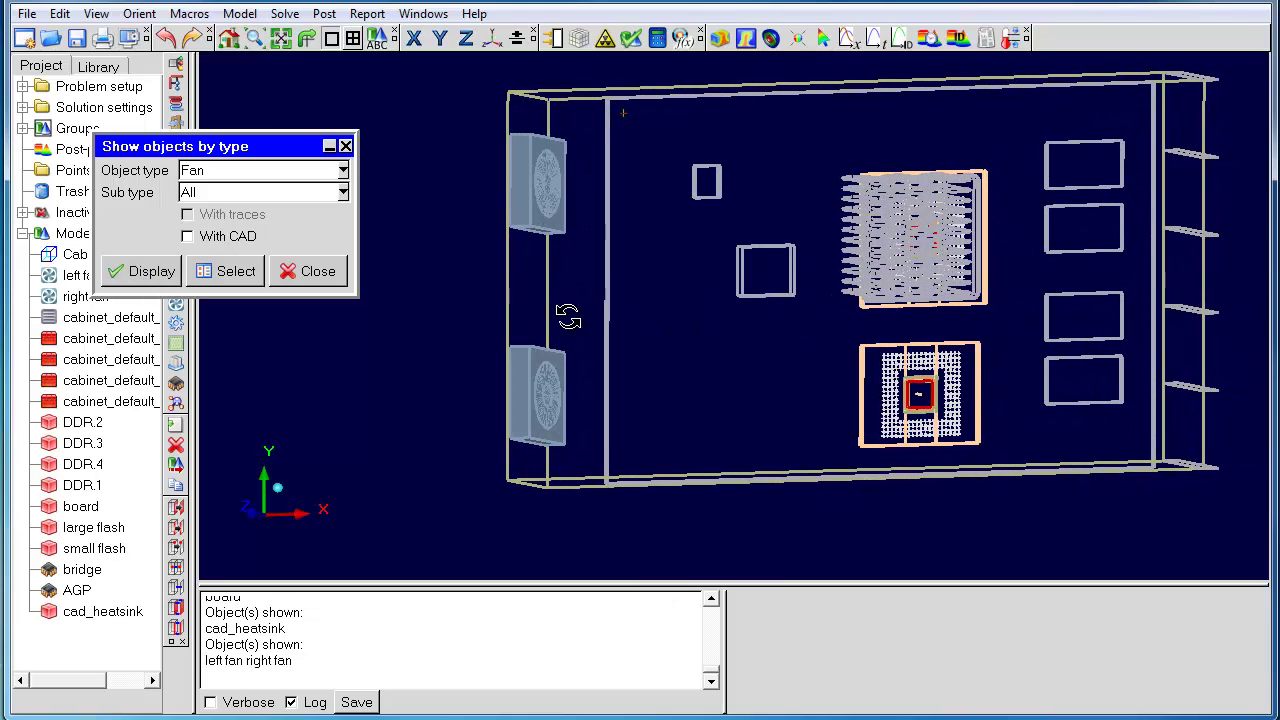
left_click(340, 172)
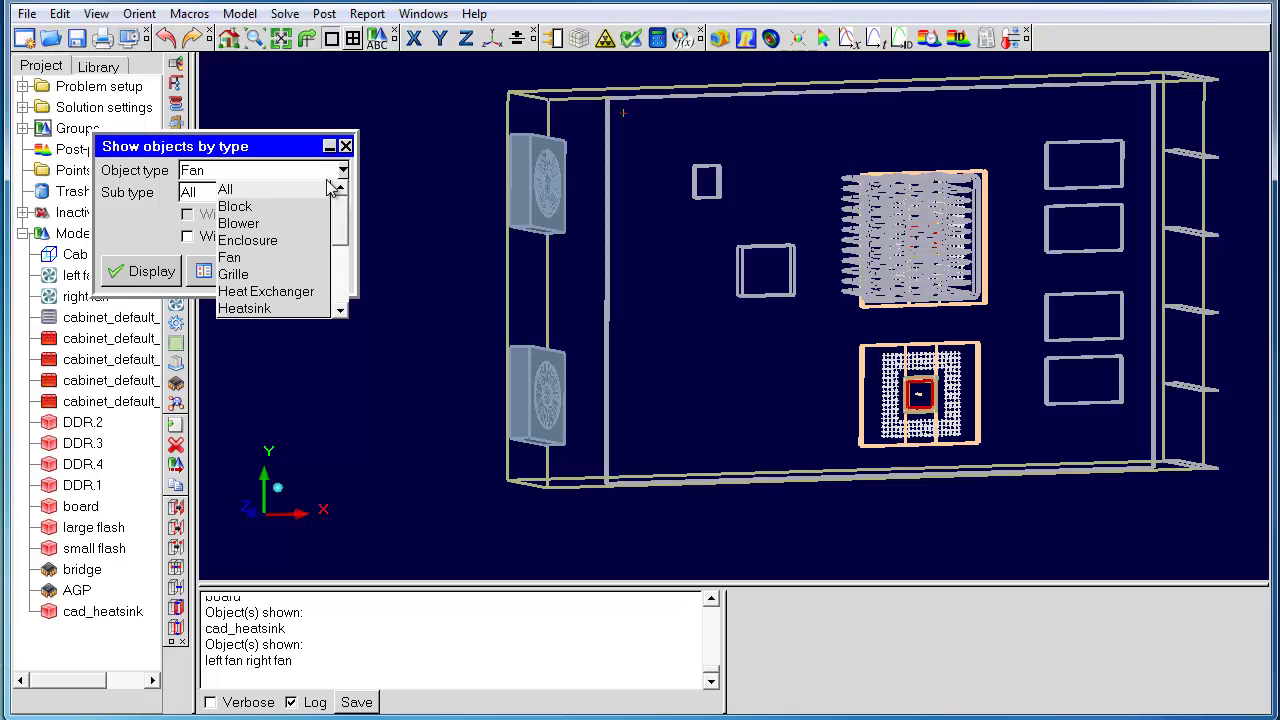
left_click(283, 270)
left_click(140, 271)
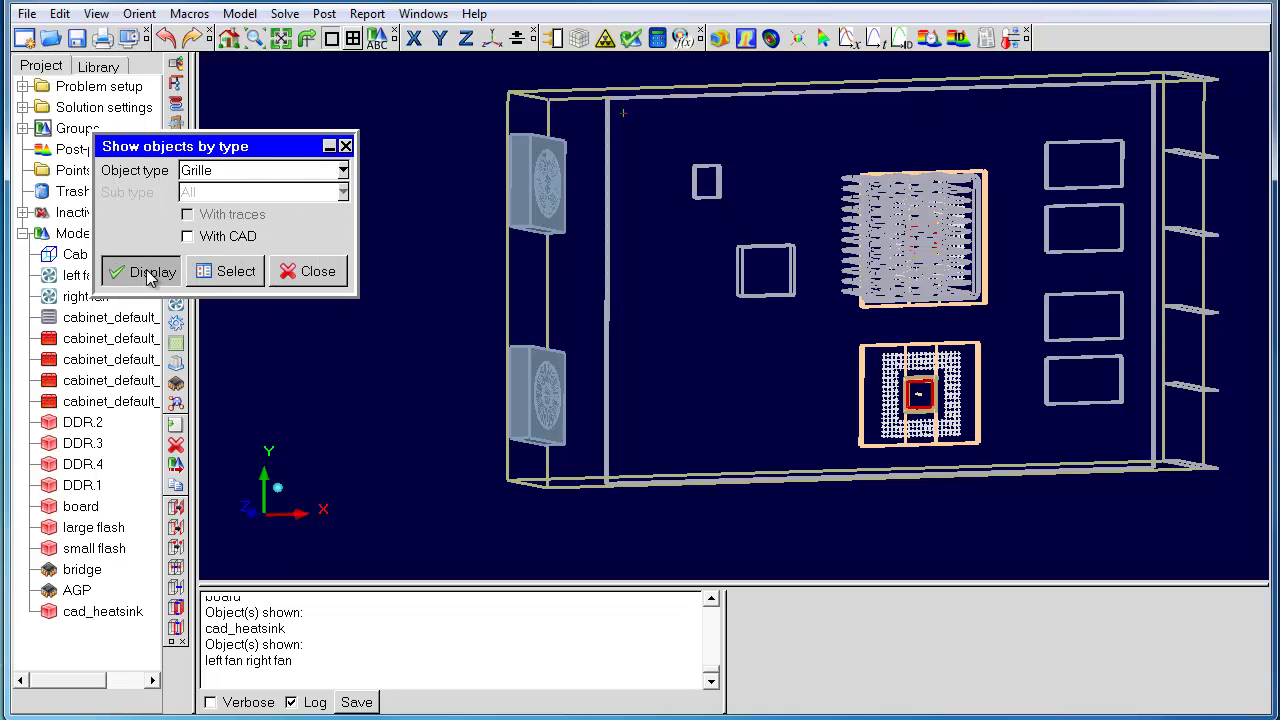
left_click(342, 171)
left_click(314, 274)
left_click(314, 271)
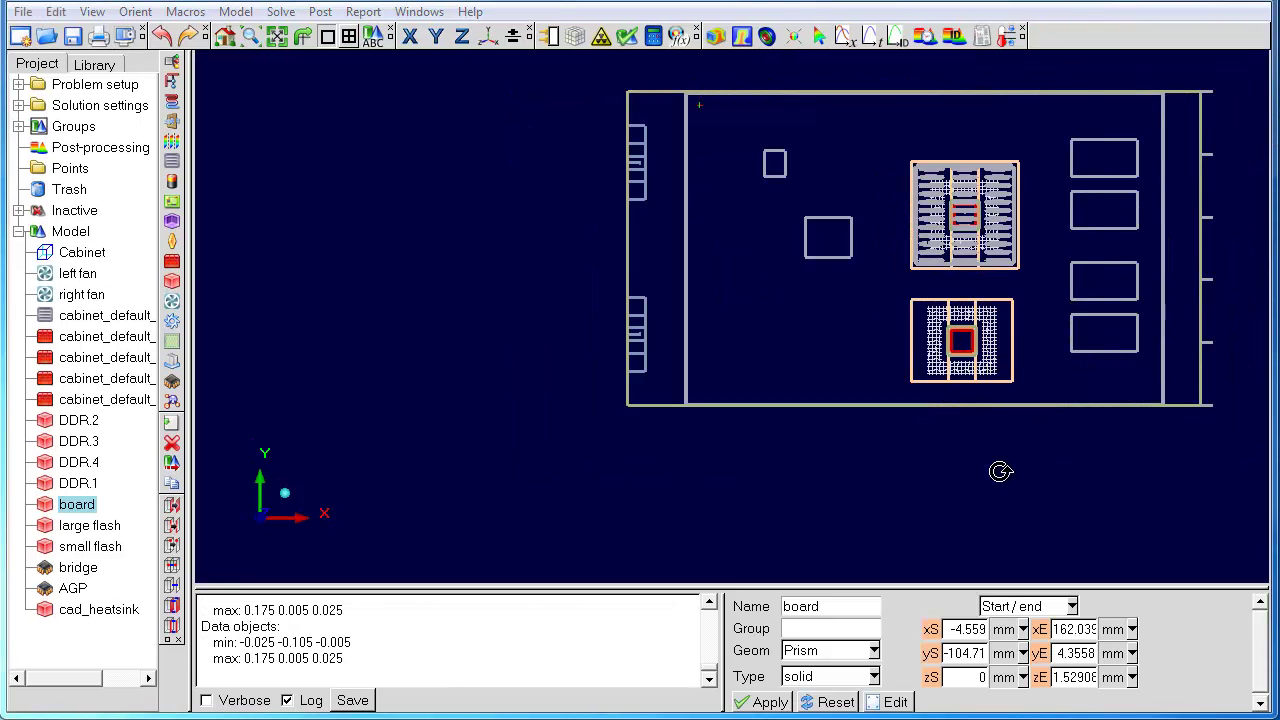
Step: Open Show metal fractions and accept the board's trace layers and vias settings
left_click(236, 12)
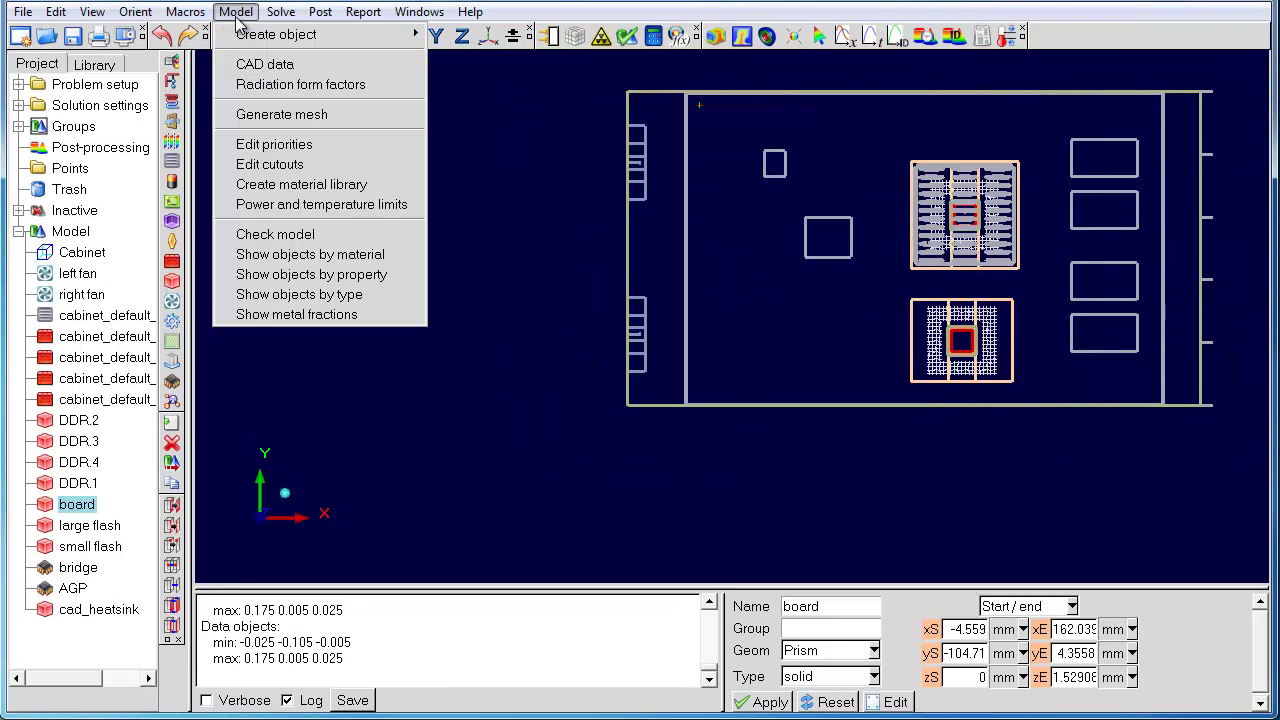
left_click(272, 315)
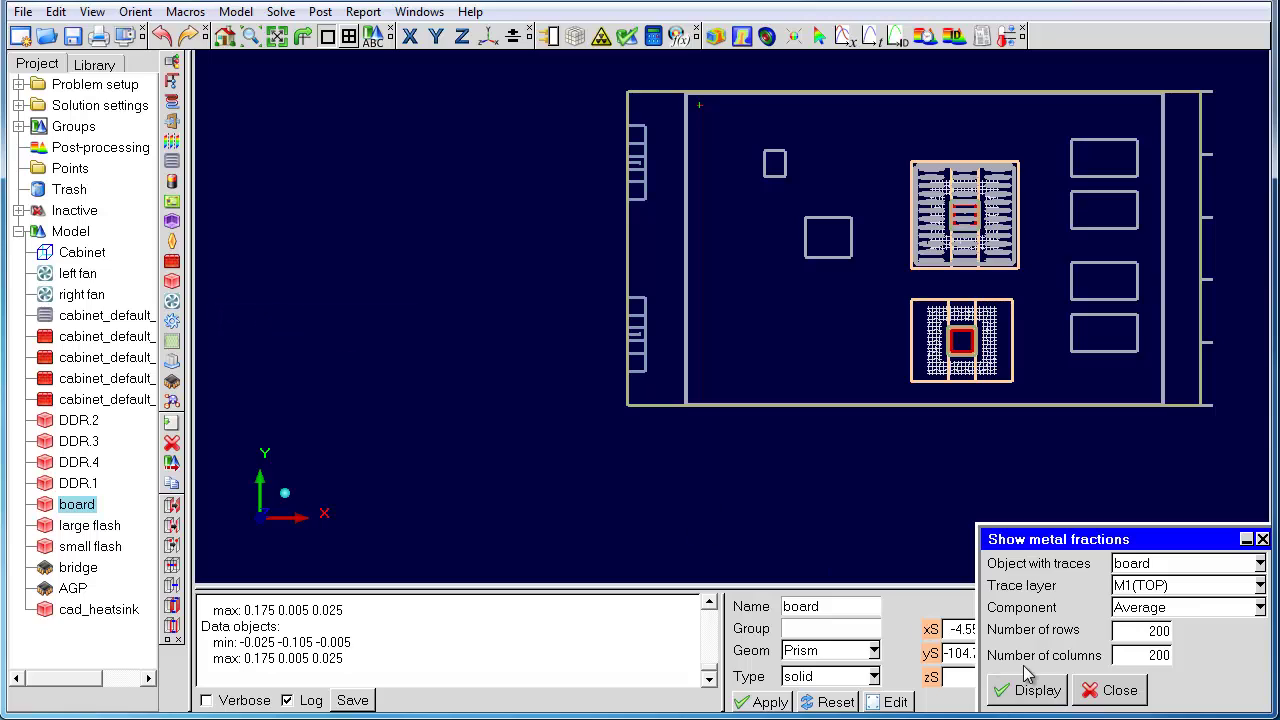
double_click(80, 508)
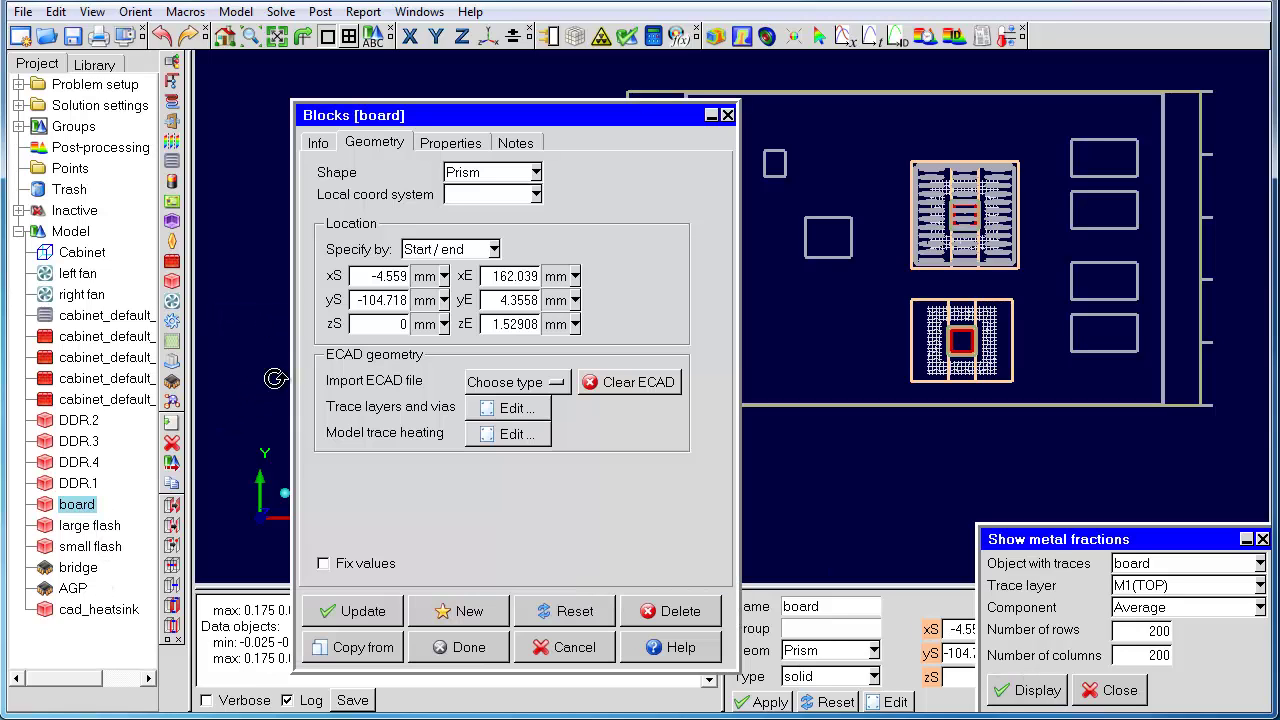
left_click(502, 408)
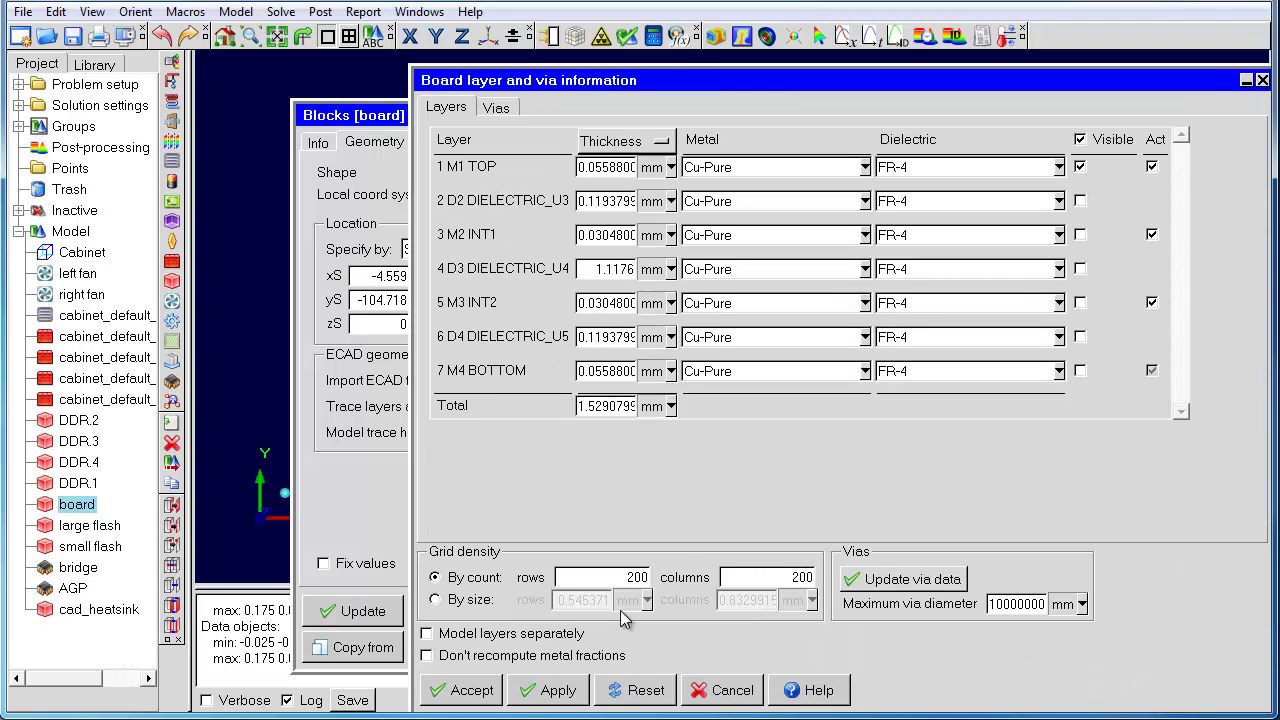
left_click(470, 690)
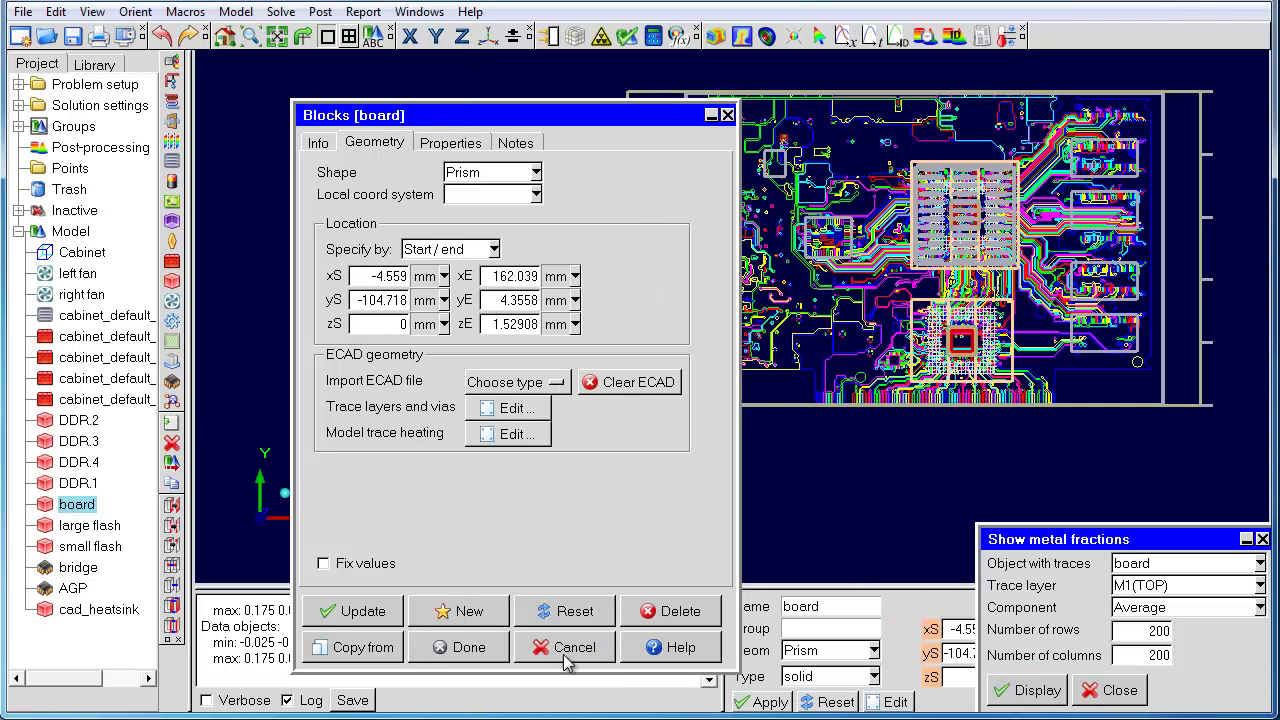
Step: Close the board editor and display the M1(TOP) metal fraction map at 200 × 200
left_click(462, 650)
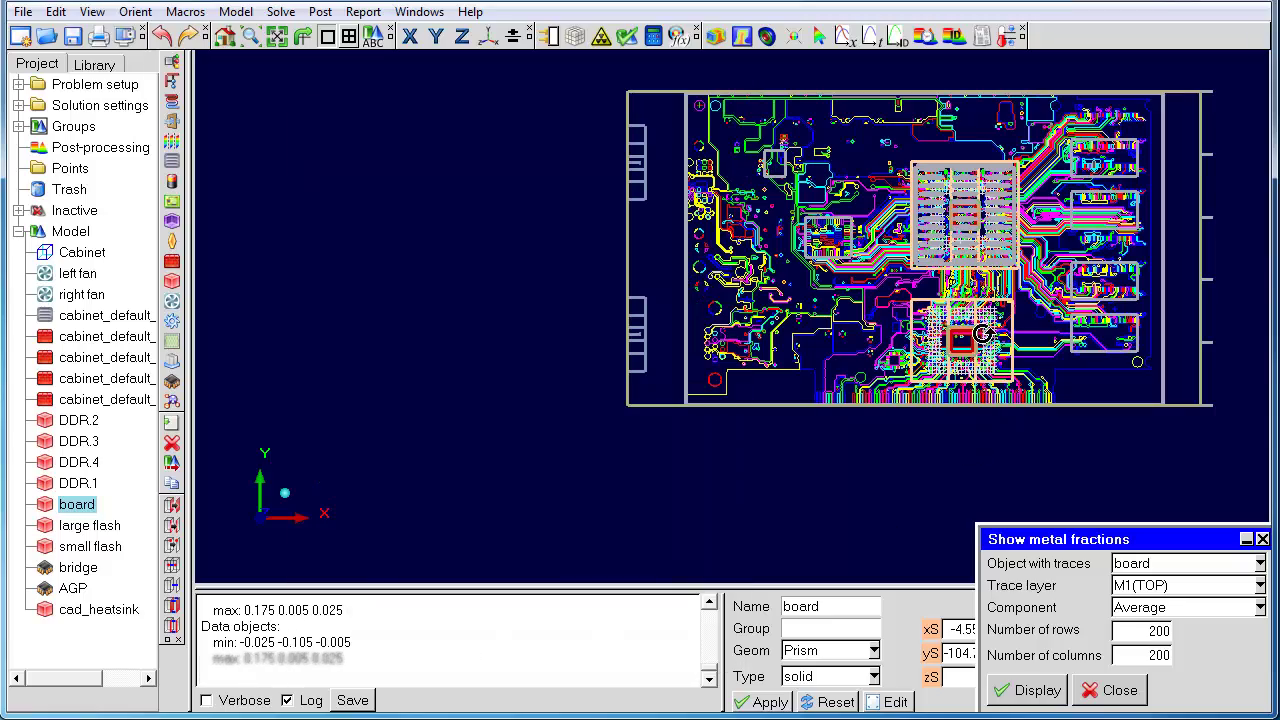
scroll(983, 333, "up", 3)
middle_click_drag(983, 333, 745, 320)
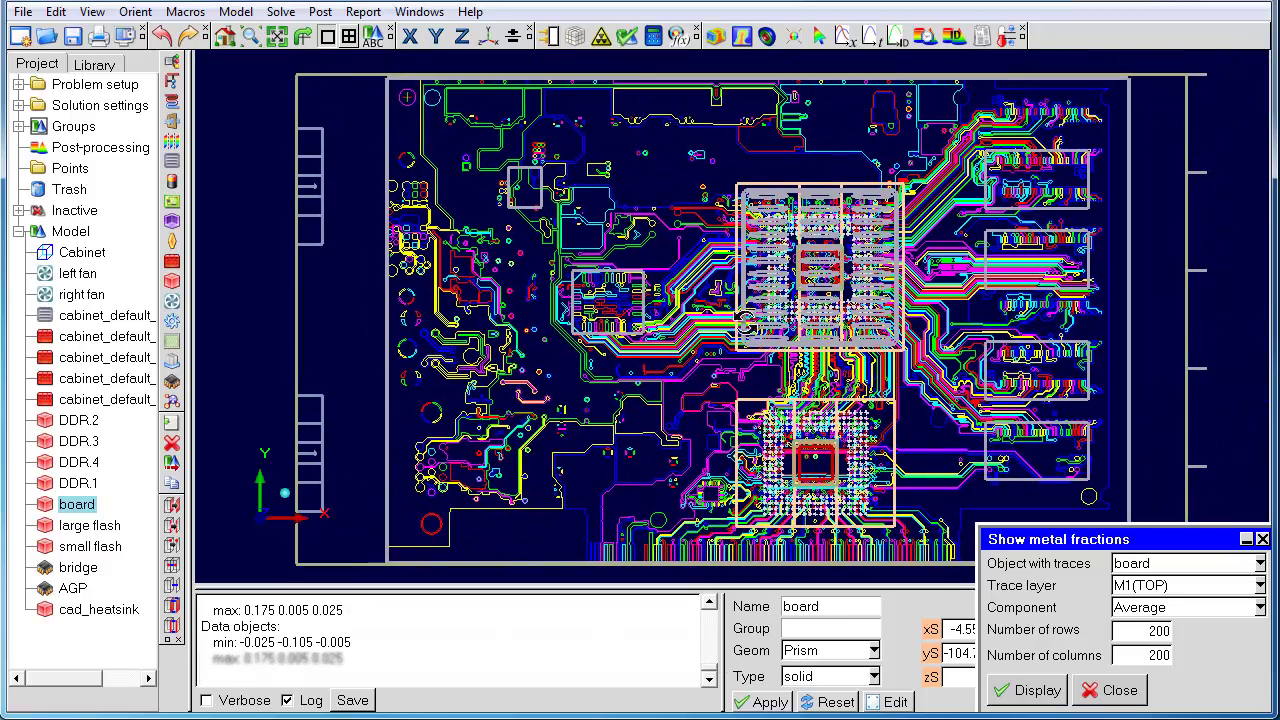
left_click(1034, 692)
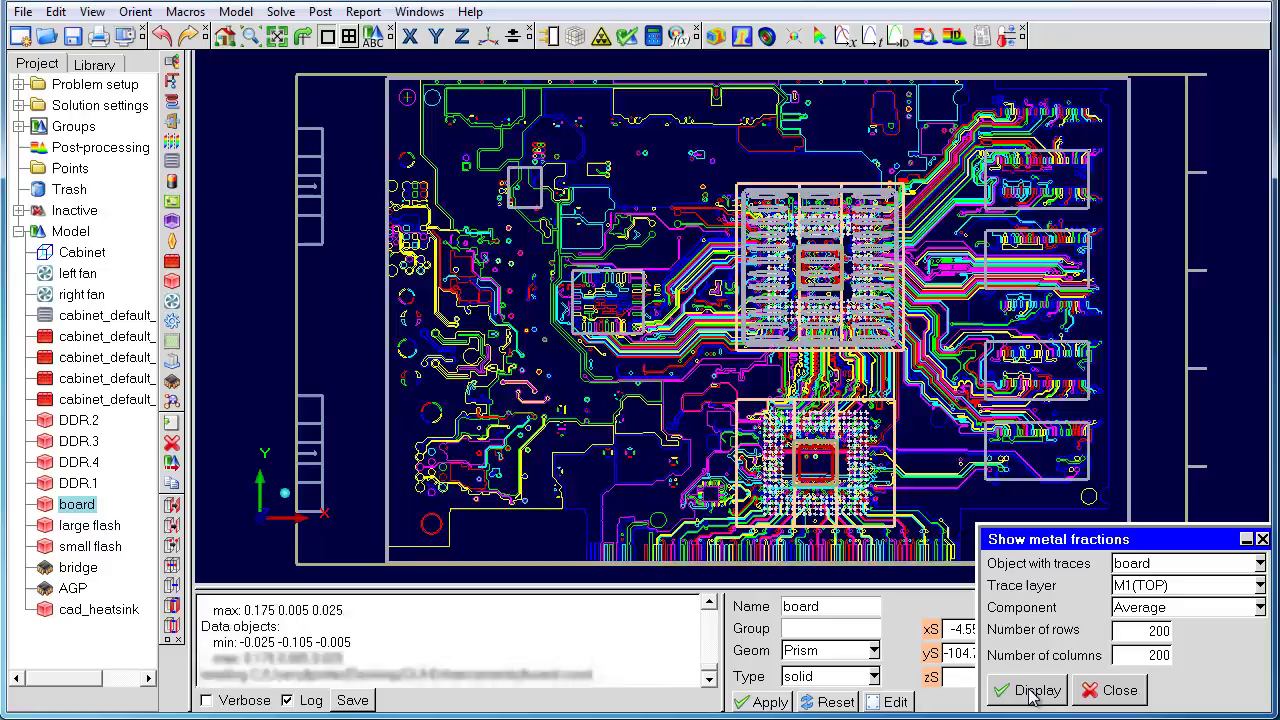
Step: Zoom and pan the map to the board's left area and select the row count
scroll(621, 268, "up", 2)
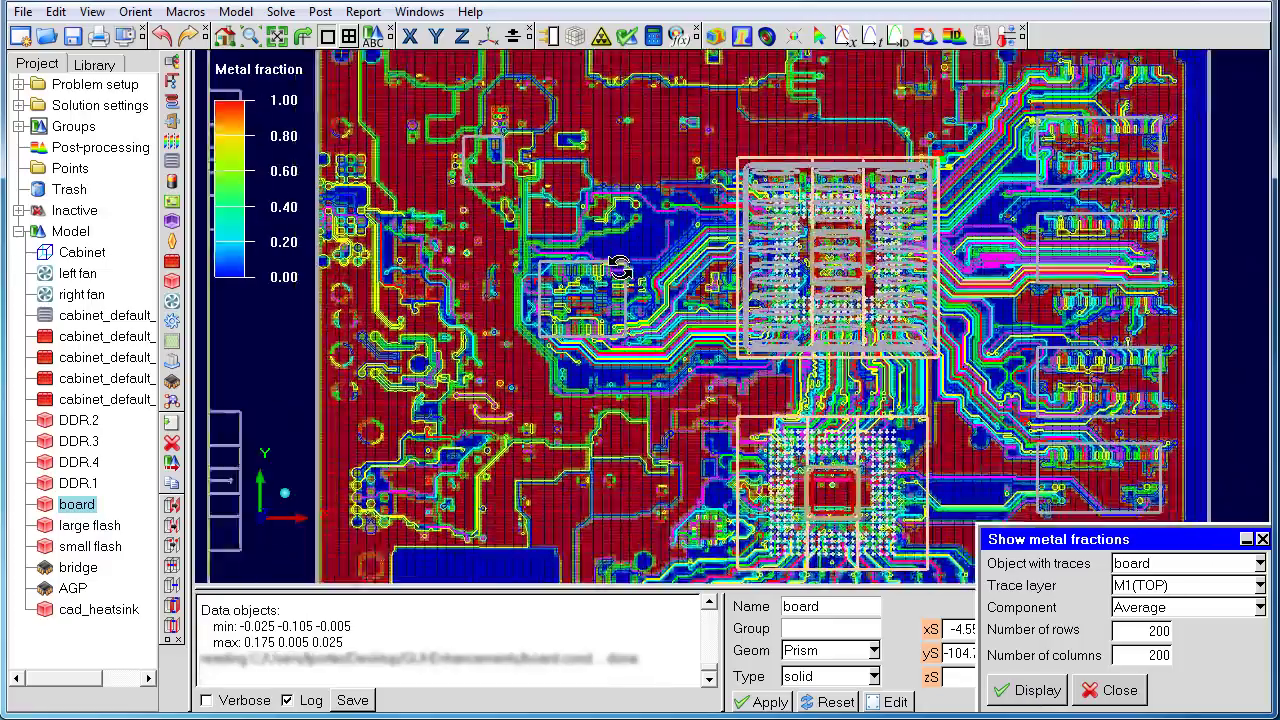
scroll(752, 288, "up", 2)
scroll(752, 288, "up", 2)
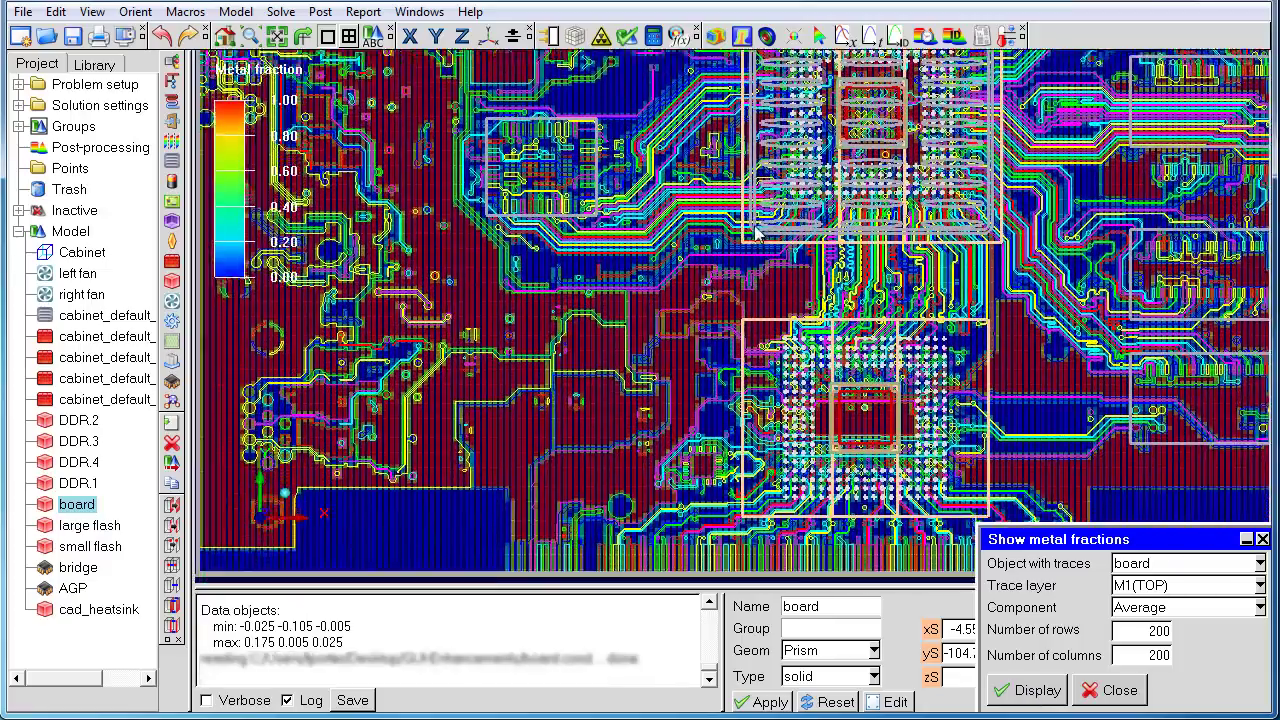
scroll(728, 234, "up", 2)
middle_click_drag(728, 234, 750, 302)
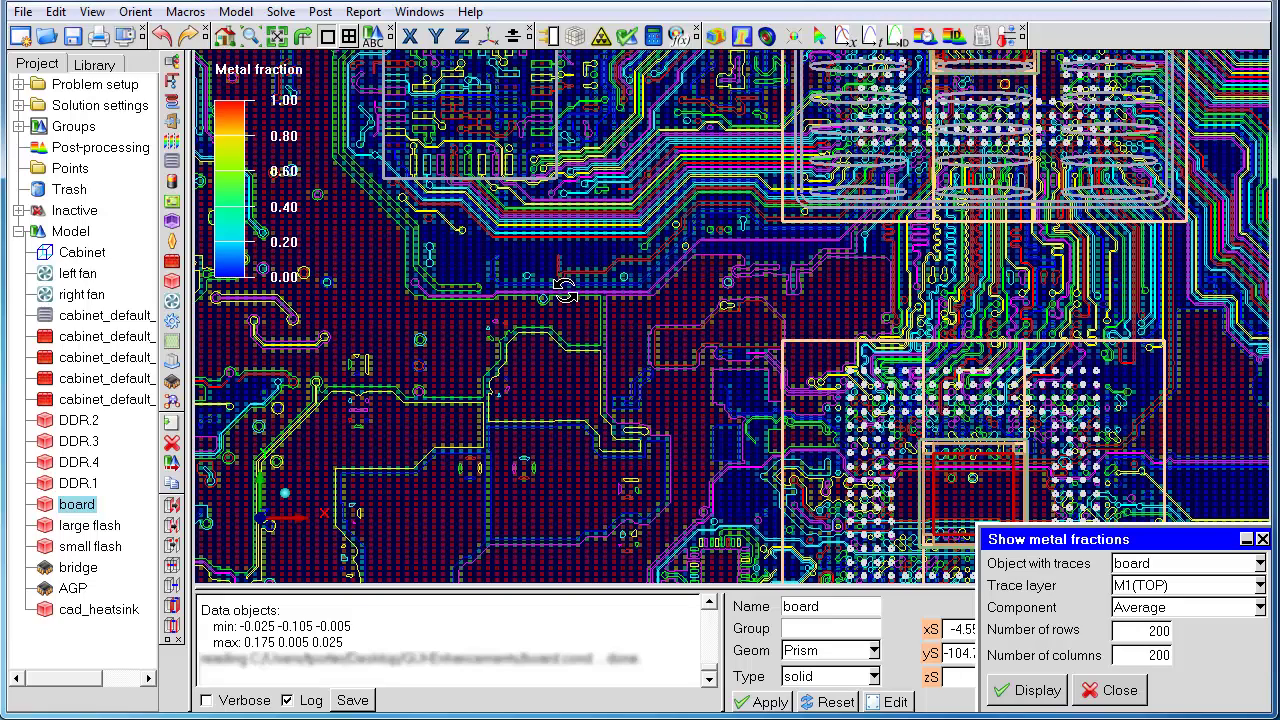
left_click_drag(1146, 630, 1177, 630)
Step: Set 860 rows and 1310 columns and redraw the M1(TOP) metal fraction map
type("860")
left_click_drag(1150, 655, 1191, 654)
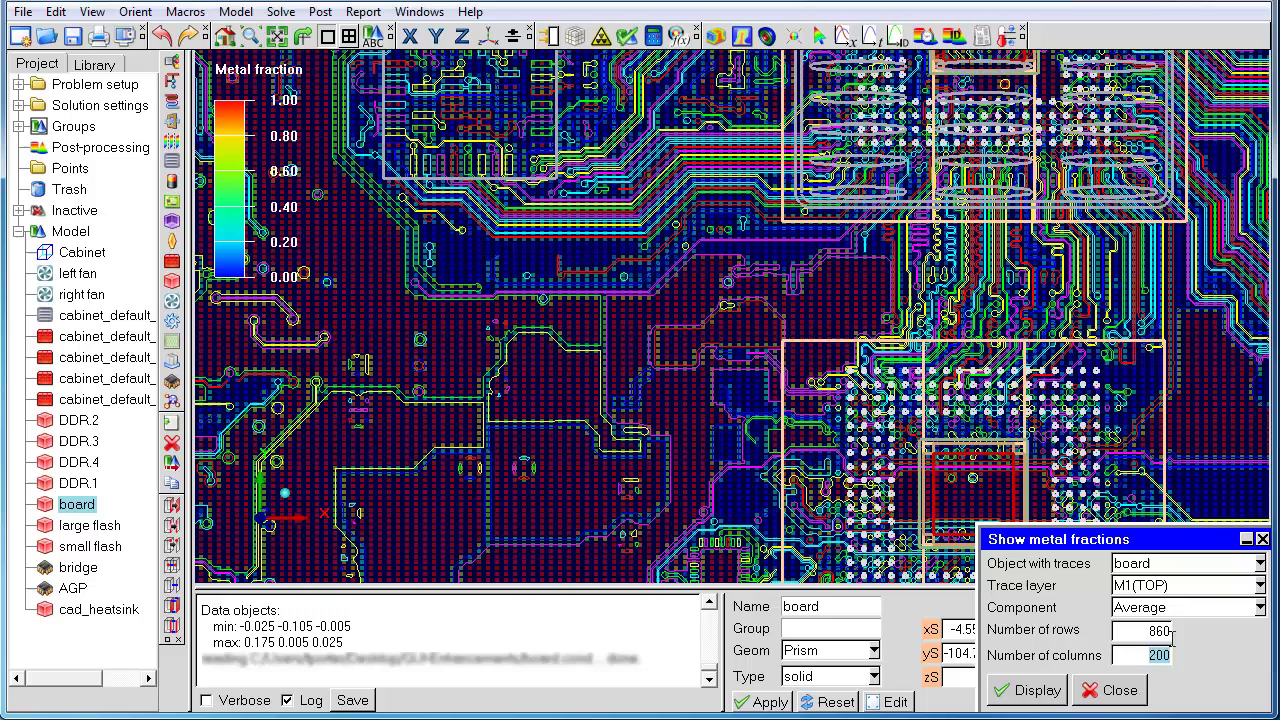
type("1310")
left_click(1040, 692)
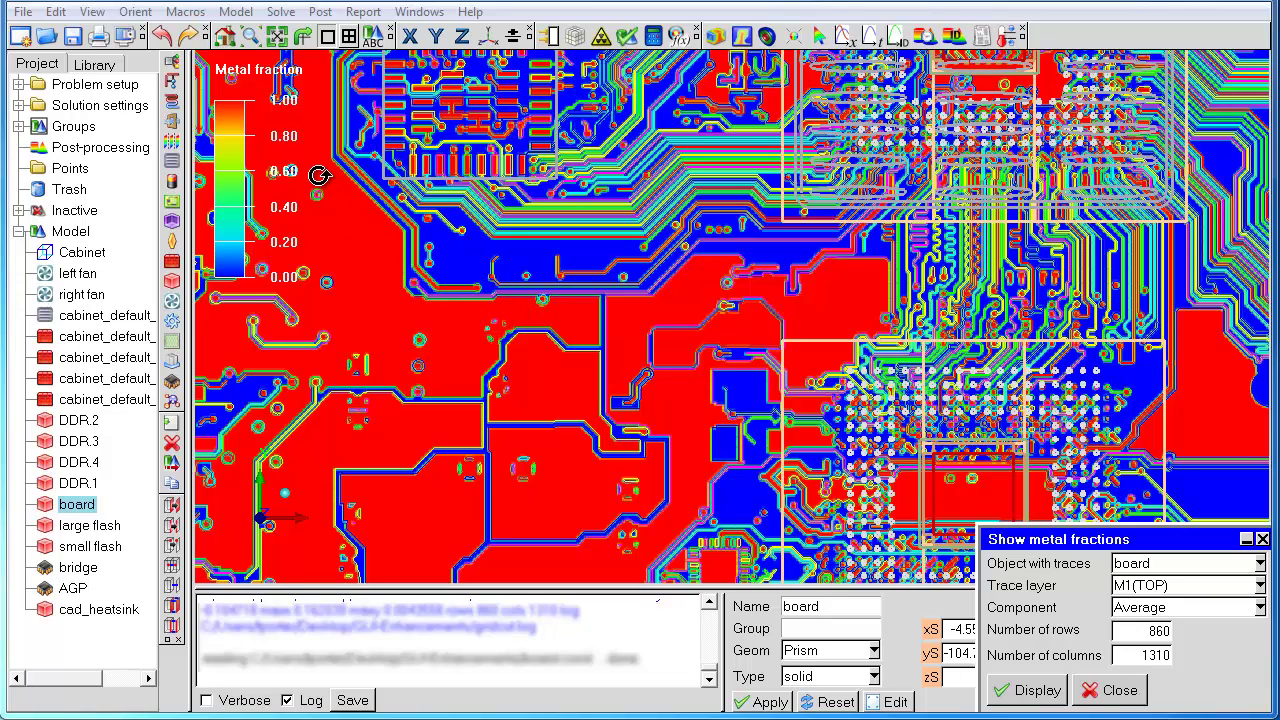
left_click(251, 36)
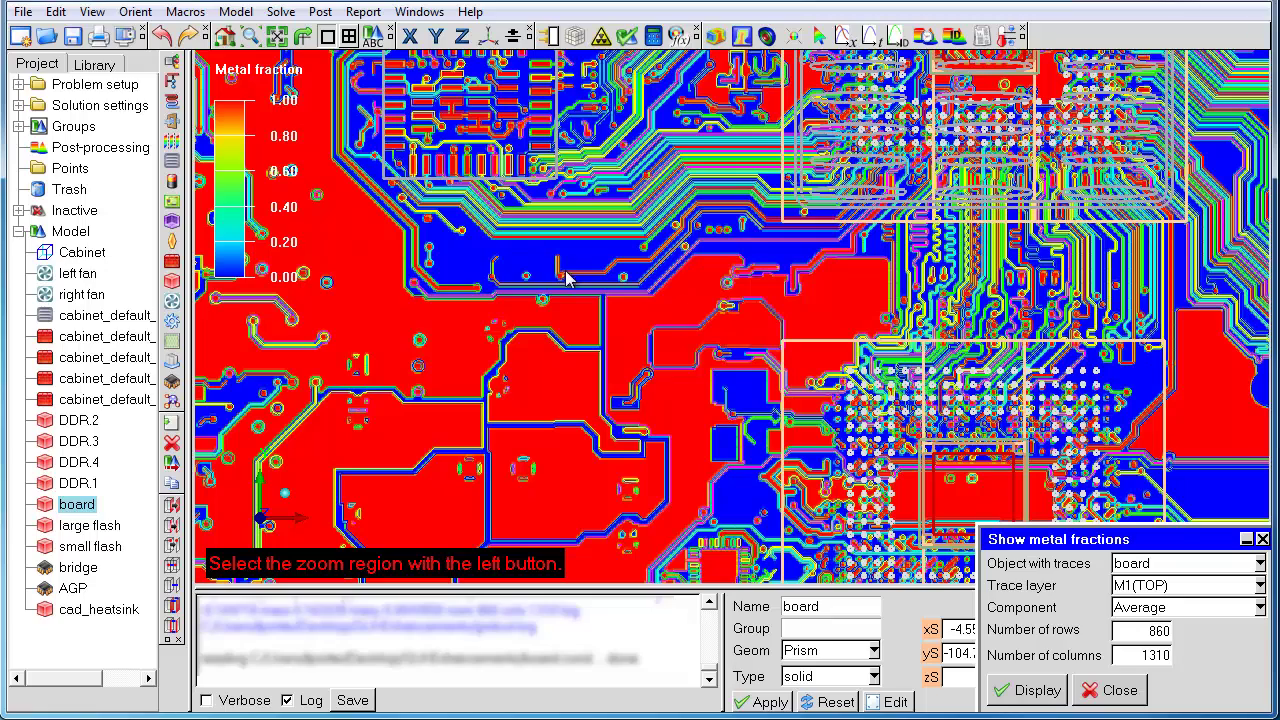
Step: Zoom-window a small PCB area to resolve individual traces and vias
left_click_drag(566, 278, 752, 358)
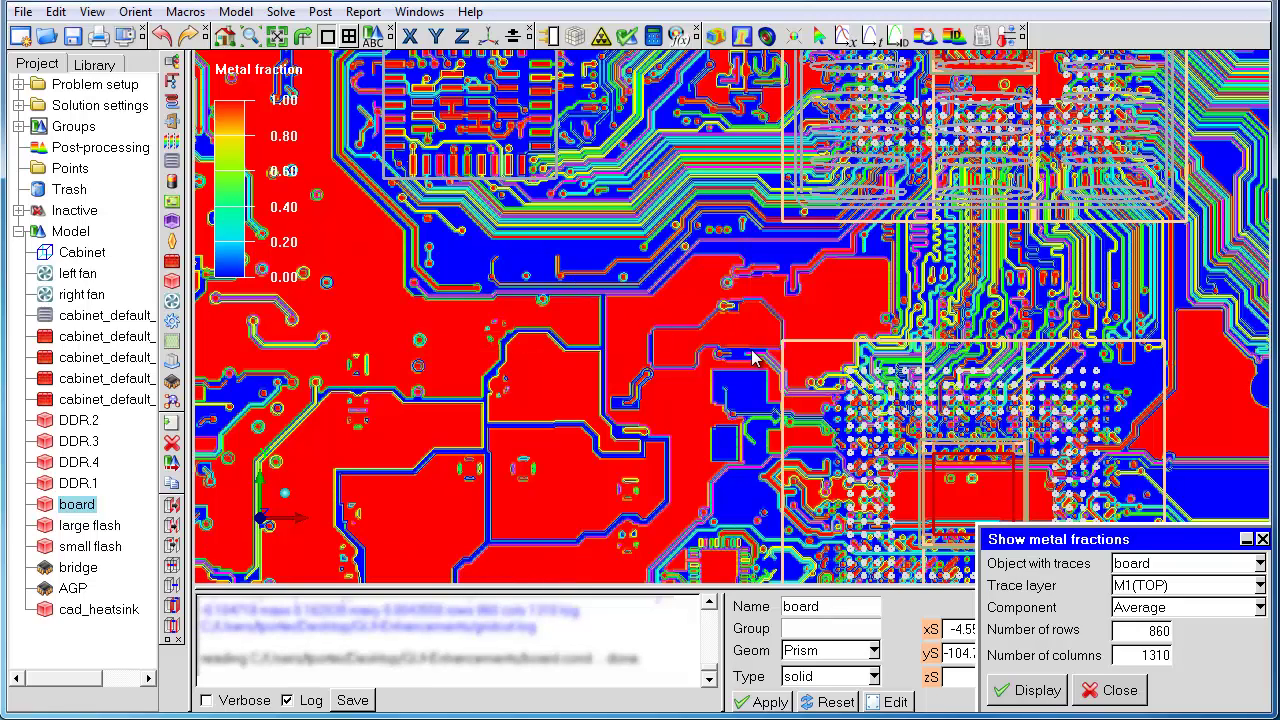